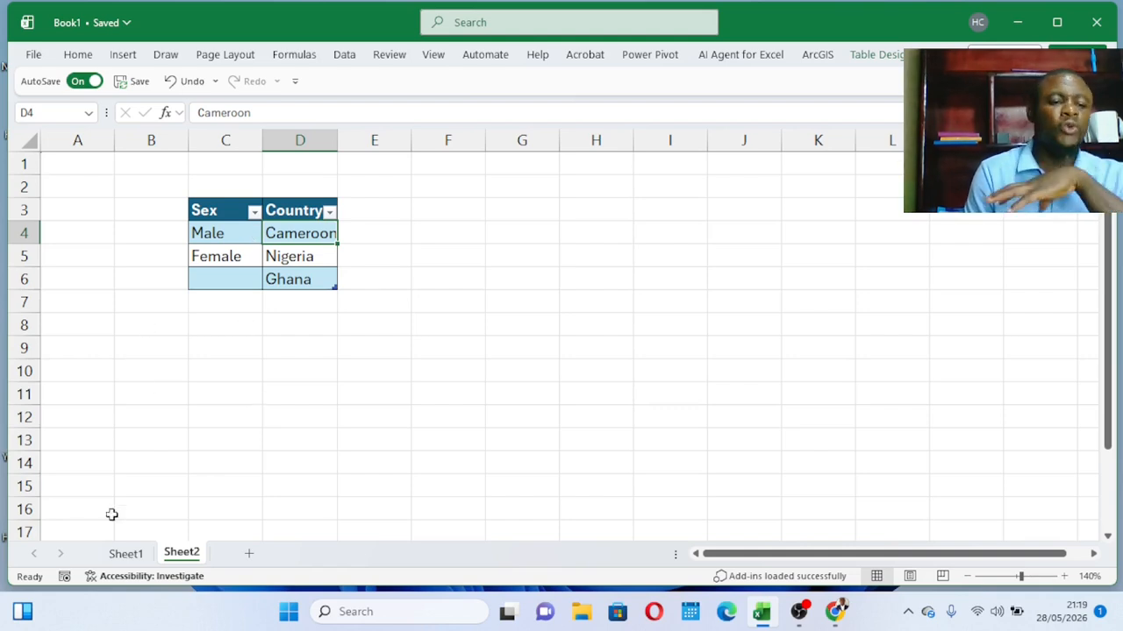
Review the entry table on Sheet1 and the Sex and Country source lists on Sheet2.
{"action": "left_click", "coordinate": [125, 560]}
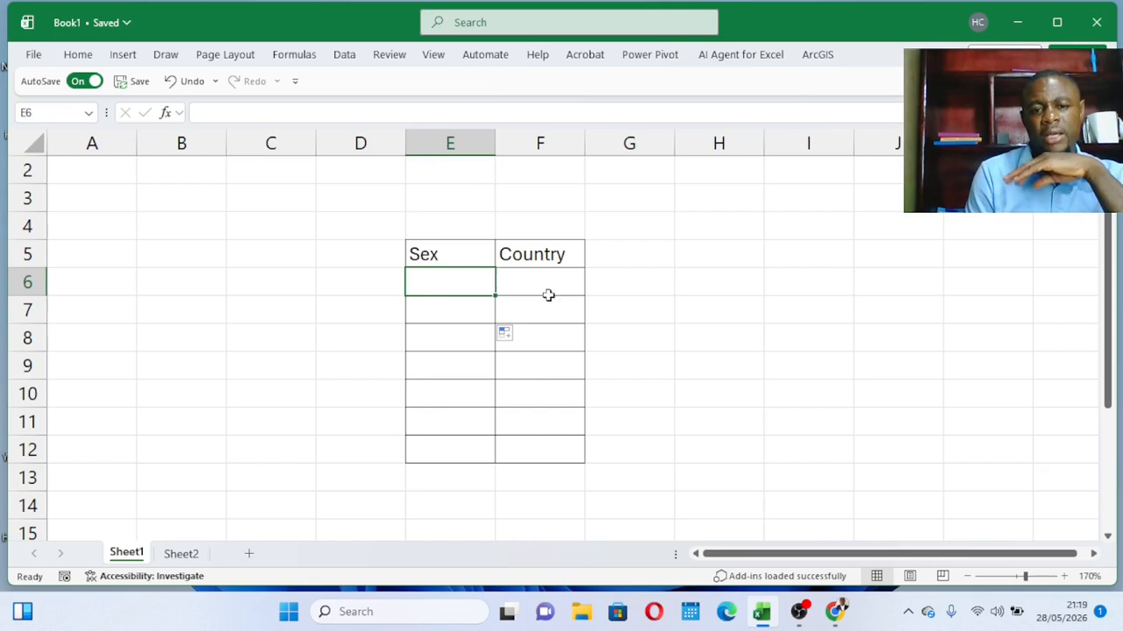
{"action": "left_click", "coordinate": [185, 556]}
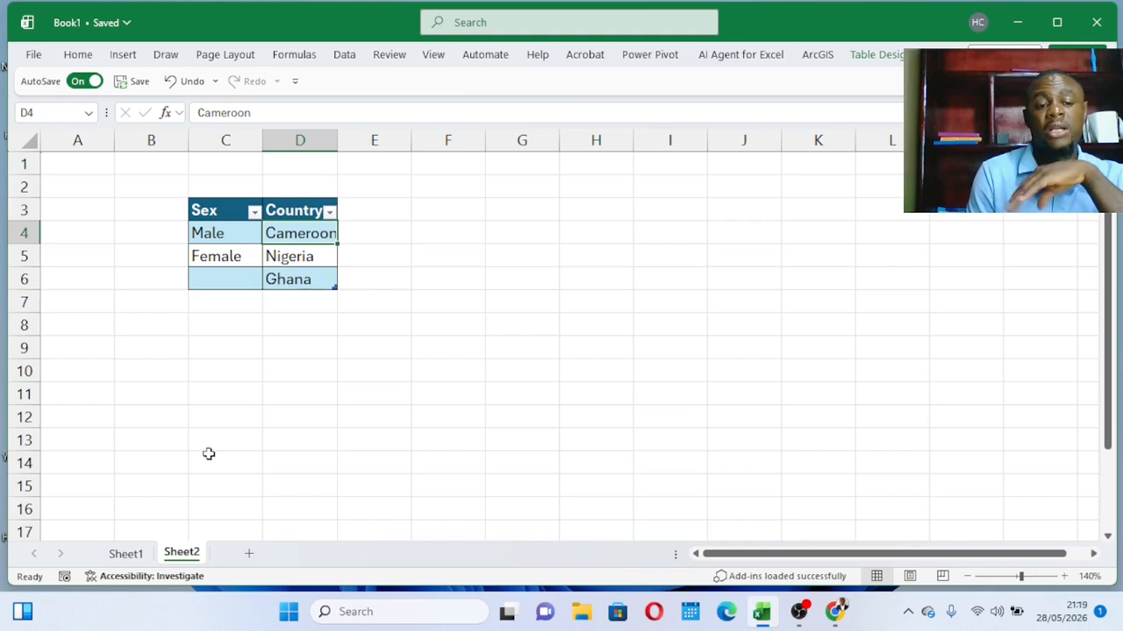
{"action": "left_click", "coordinate": [129, 556]}
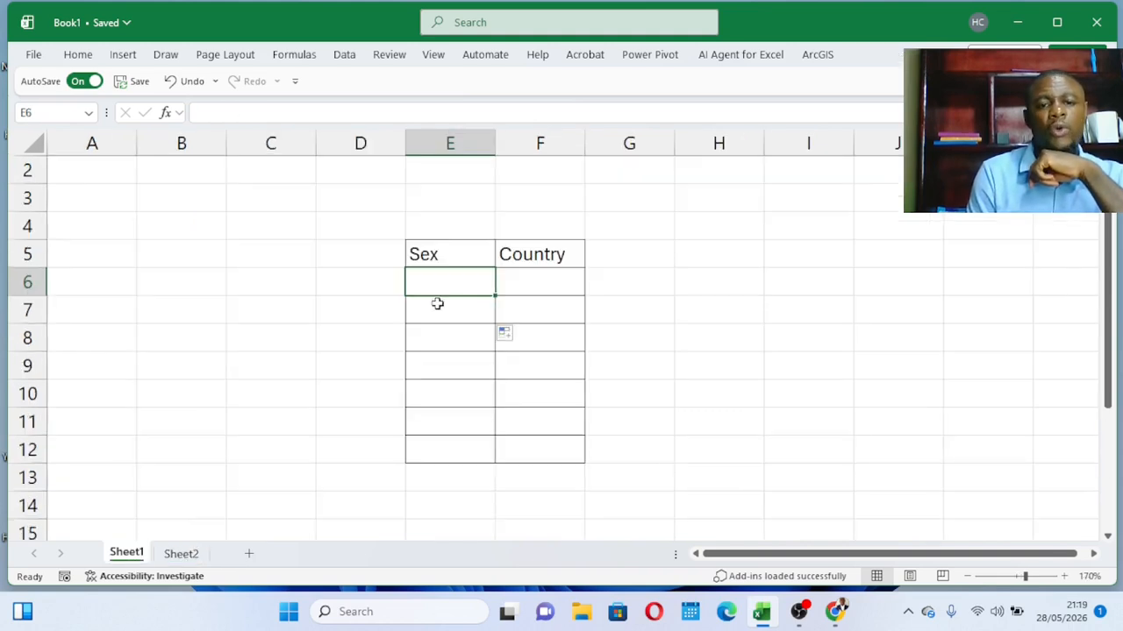
Set the data validation of cell E6, the first entry under Sex on Sheet1, to allow a List.
{"action": "mouse_move", "coordinate": [441, 296]}
{"action": "left_mouse_down"}
{"action": "mouse_move", "coordinate": [474, 287]}
{"action": "mouse_move", "coordinate": [442, 279]}
{"action": "left_mouse_up"}
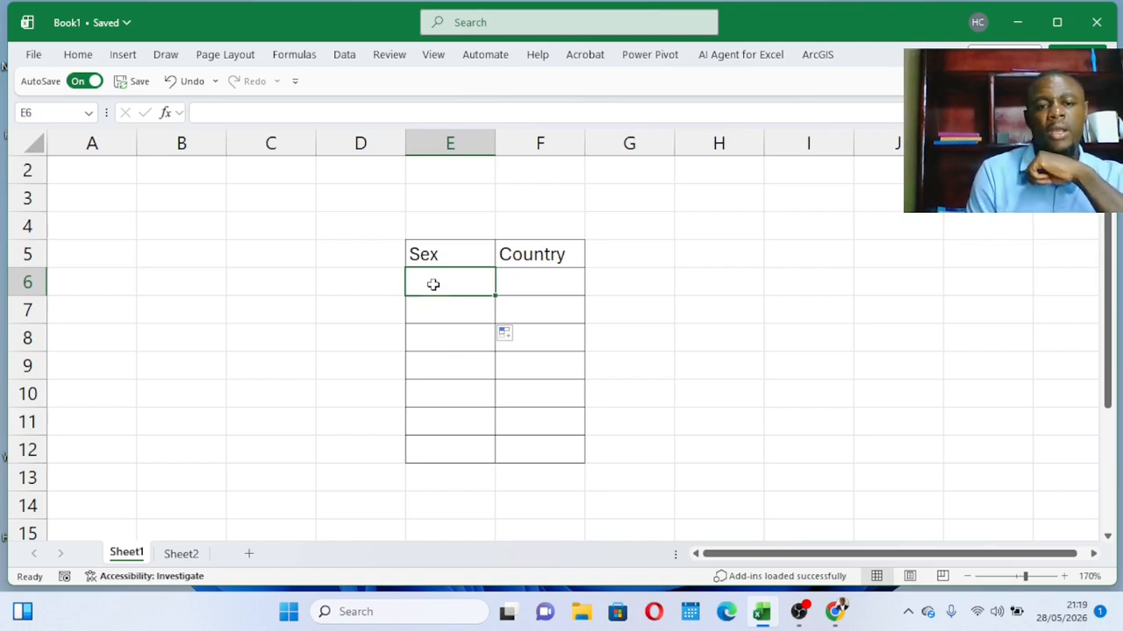
{"action": "left_click", "coordinate": [346, 55]}
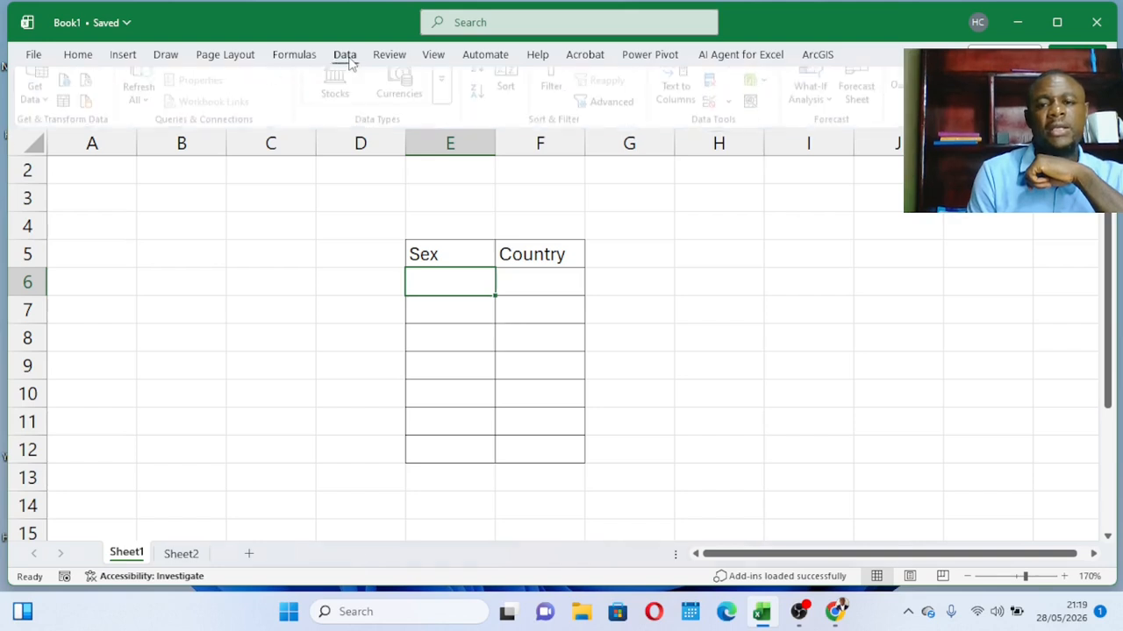
{"action": "left_click", "coordinate": [733, 123]}
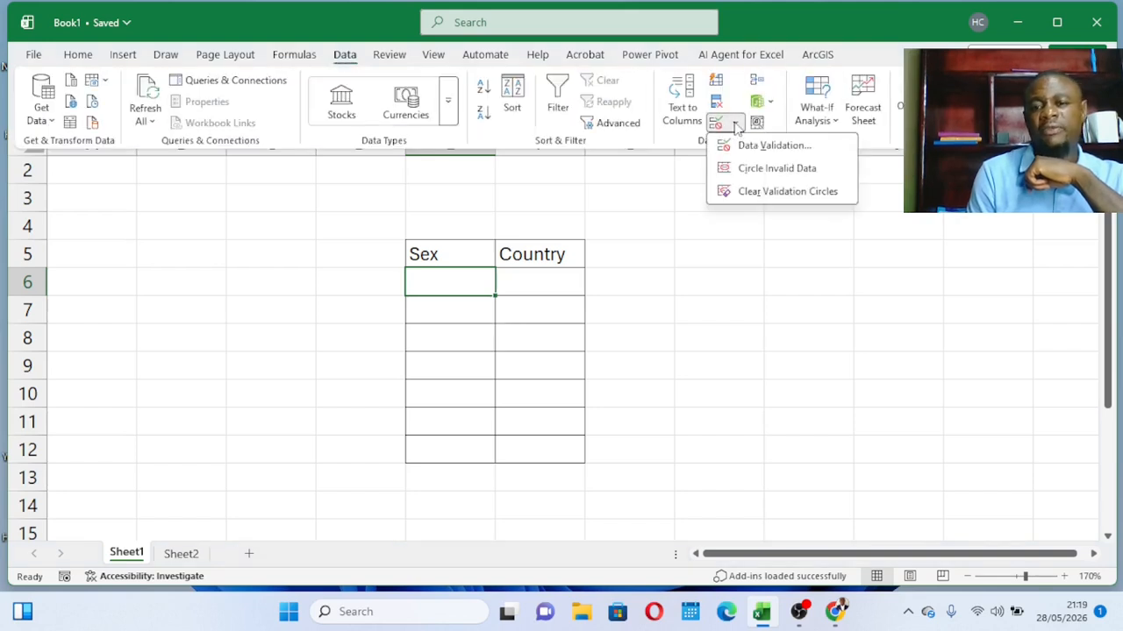
{"action": "left_click", "coordinate": [772, 146]}
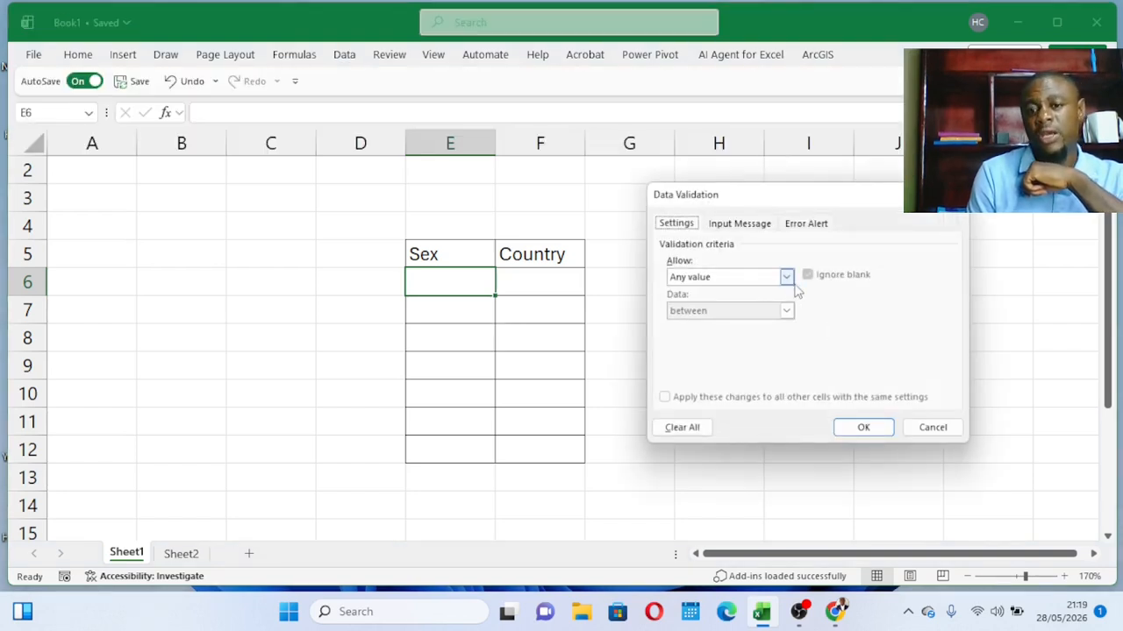
{"action": "left_click", "coordinate": [783, 278]}
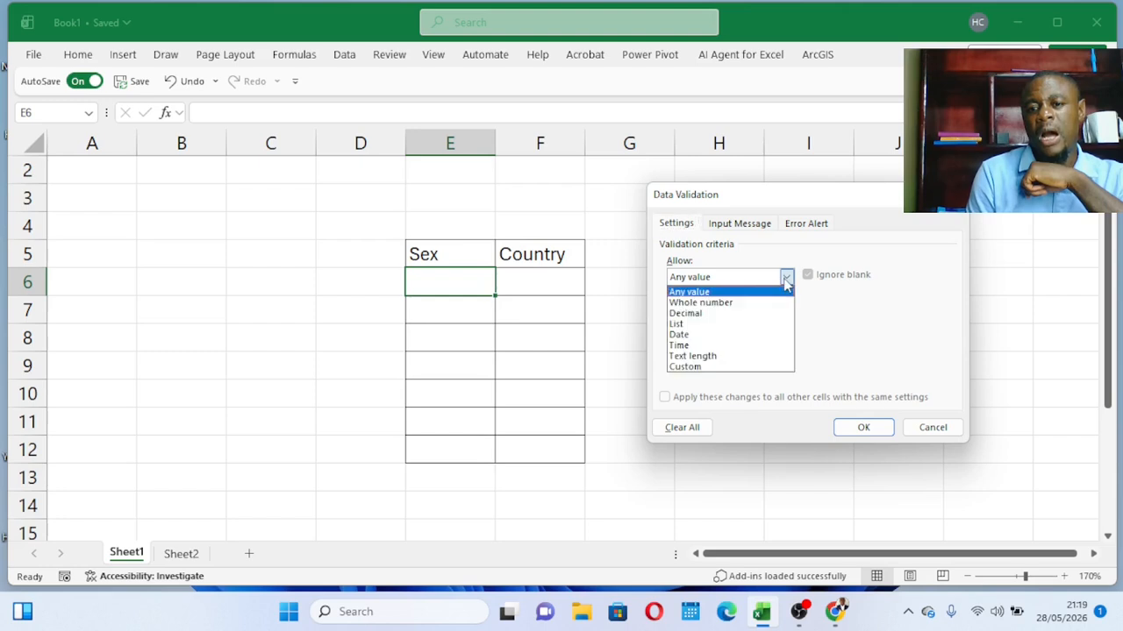
{"action": "left_click", "coordinate": [692, 325]}
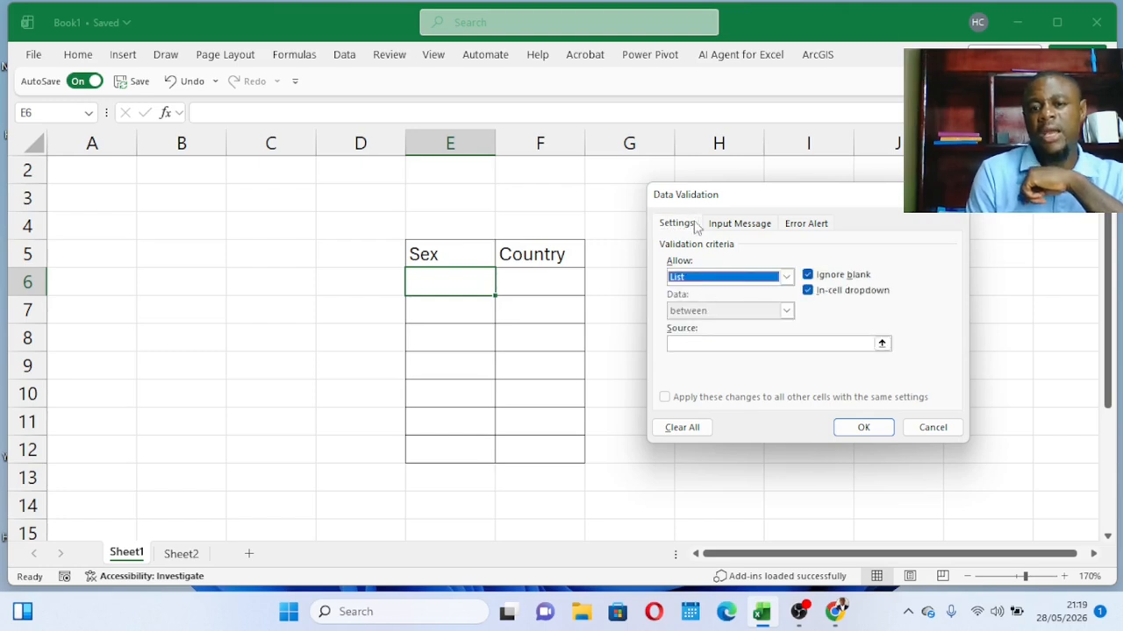
{"action": "left_click", "coordinate": [730, 226]}
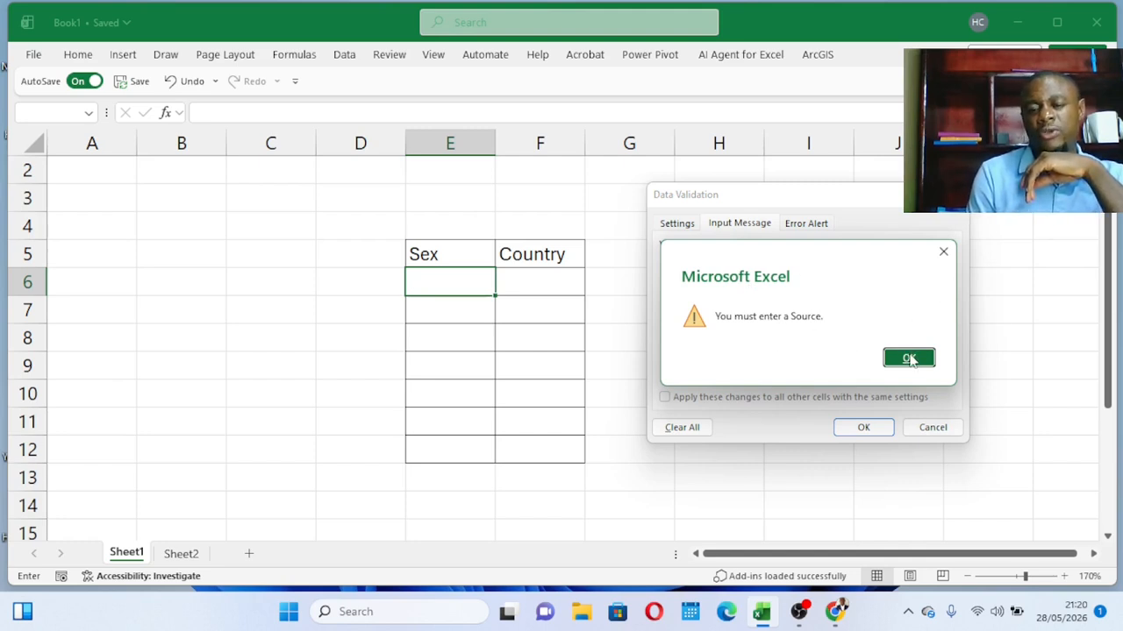
{"action": "left_click", "coordinate": [909, 357]}
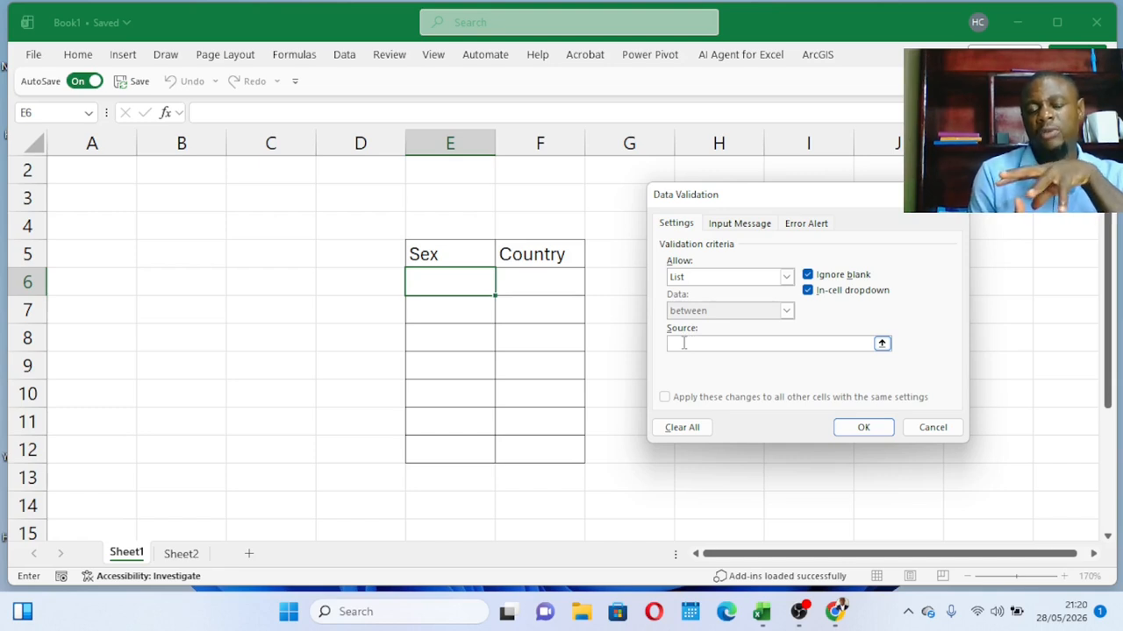
Set the validation list's source to the Sex entries in Sheet2 cells C4 to C6.
{"action": "left_click", "coordinate": [882, 343]}
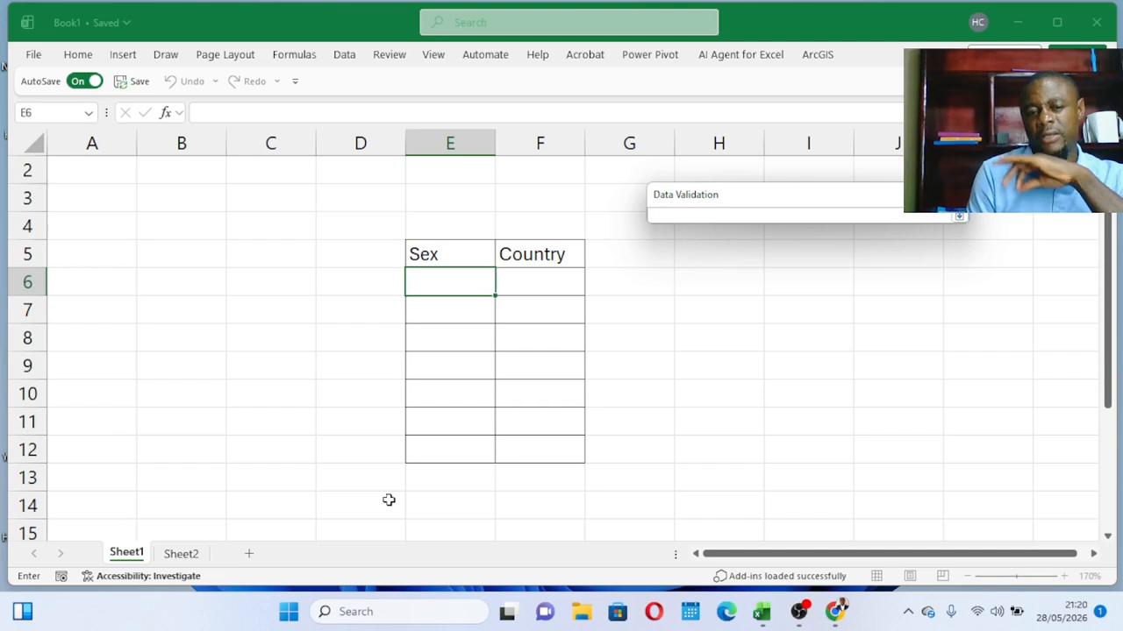
{"action": "left_click", "coordinate": [192, 559]}
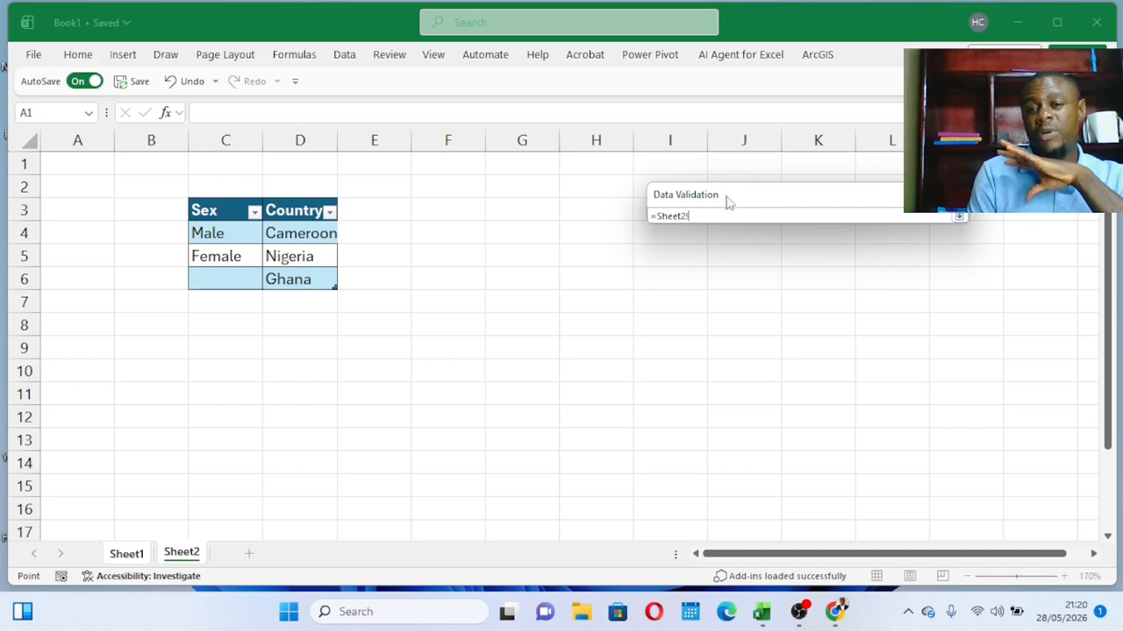
{"action": "left_click_drag", "start_coordinate": [768, 205], "coordinate": [650, 210]}
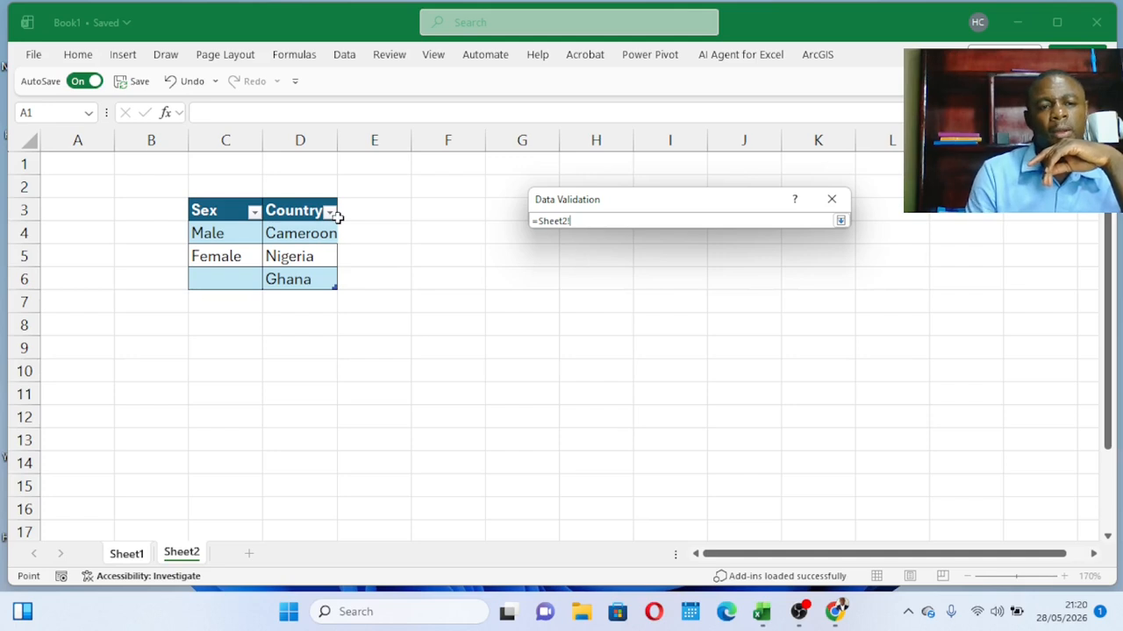
{"action": "left_click", "coordinate": [221, 234]}
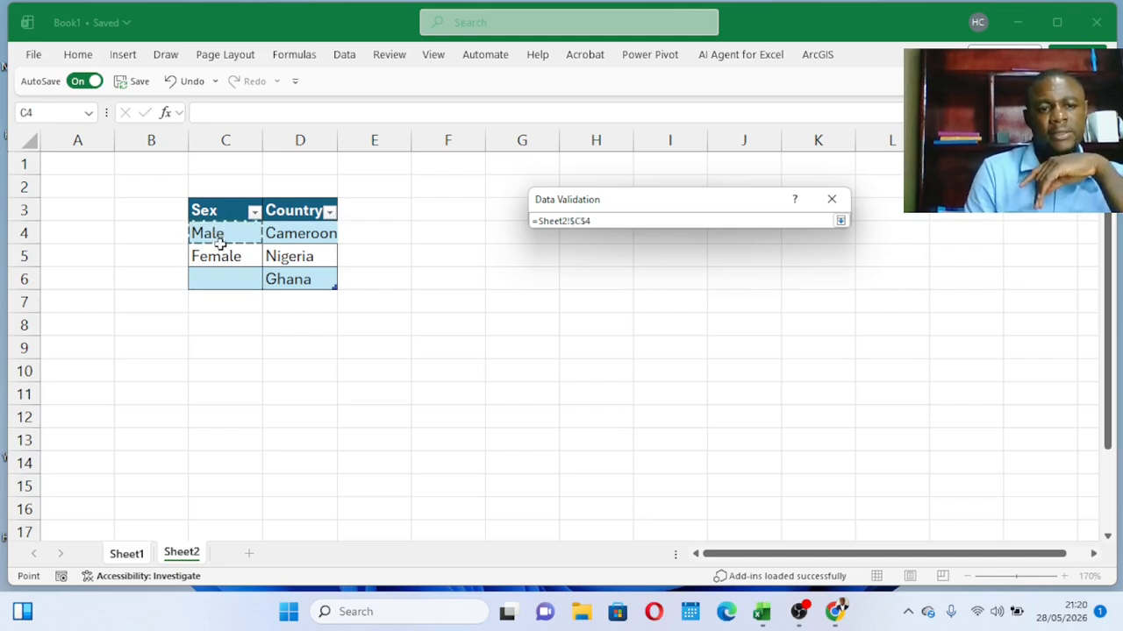
{"action": "left_click_drag", "start_coordinate": [220, 244], "coordinate": [220, 257]}
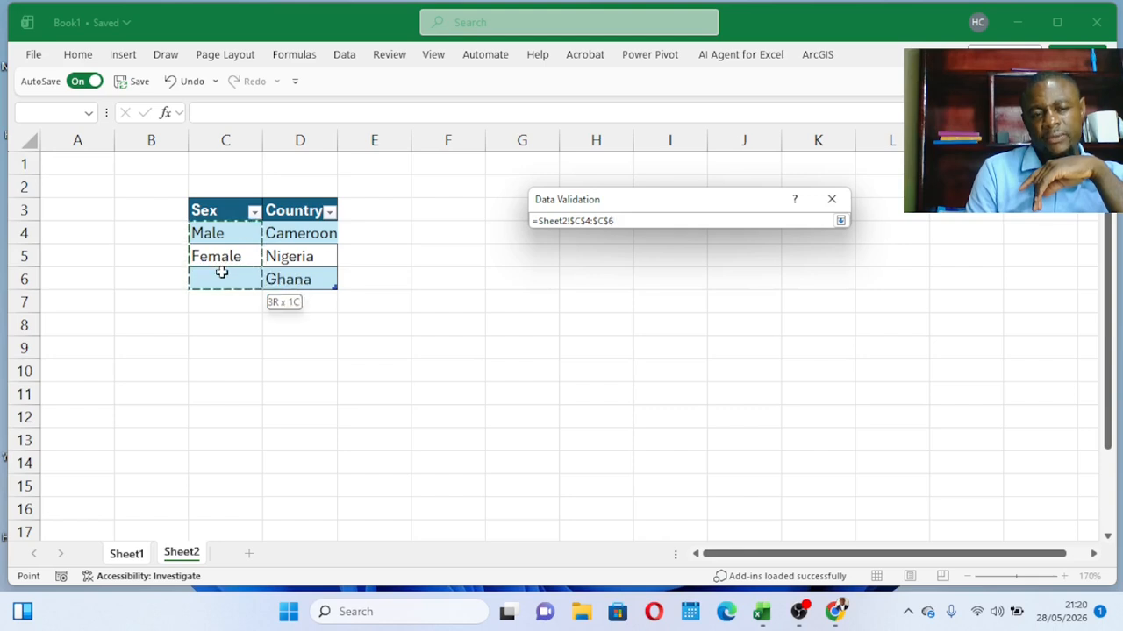
{"action": "left_click_drag", "start_coordinate": [221, 272], "coordinate": [221, 273]}
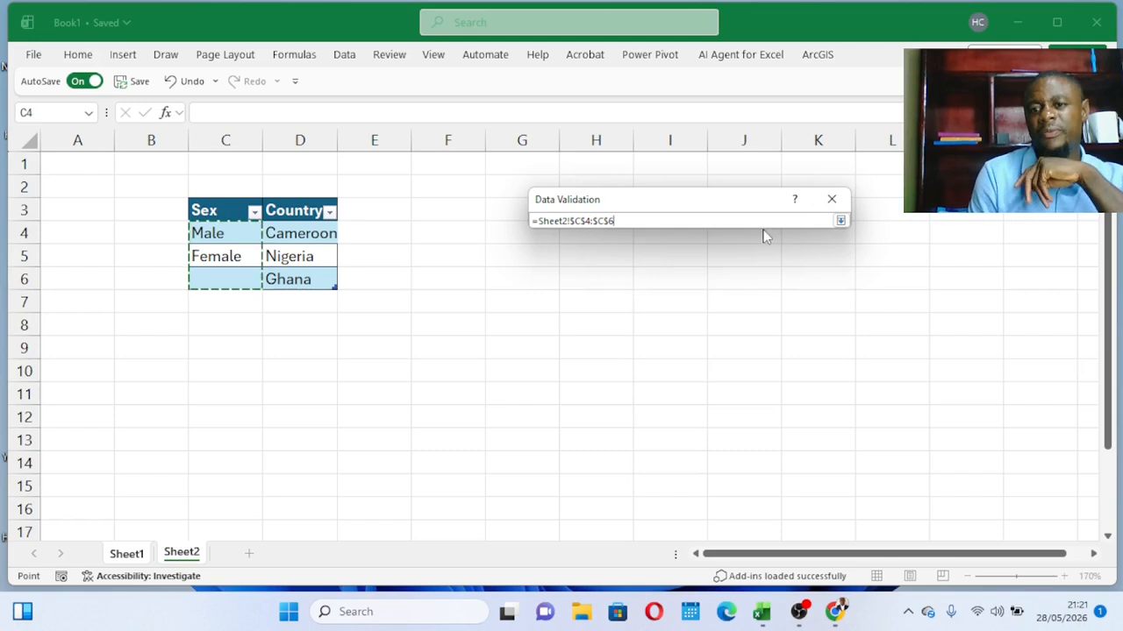
{"action": "left_click", "coordinate": [840, 221]}
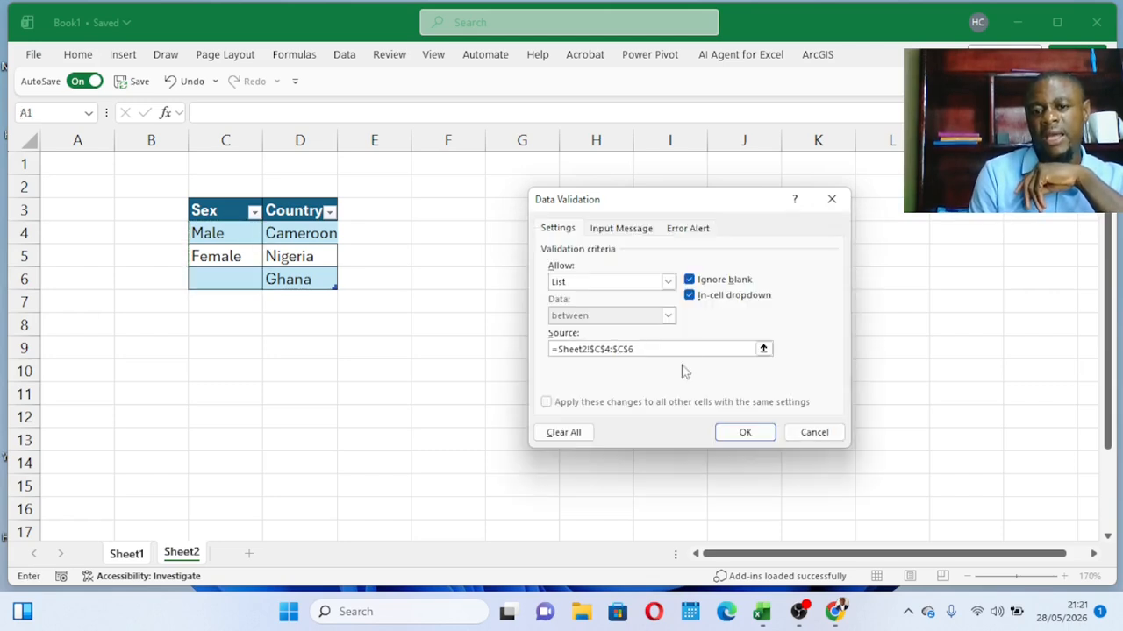
Give the validation an input message with the title "Message" and the text "Thanks".
{"action": "left_click", "coordinate": [626, 229]}
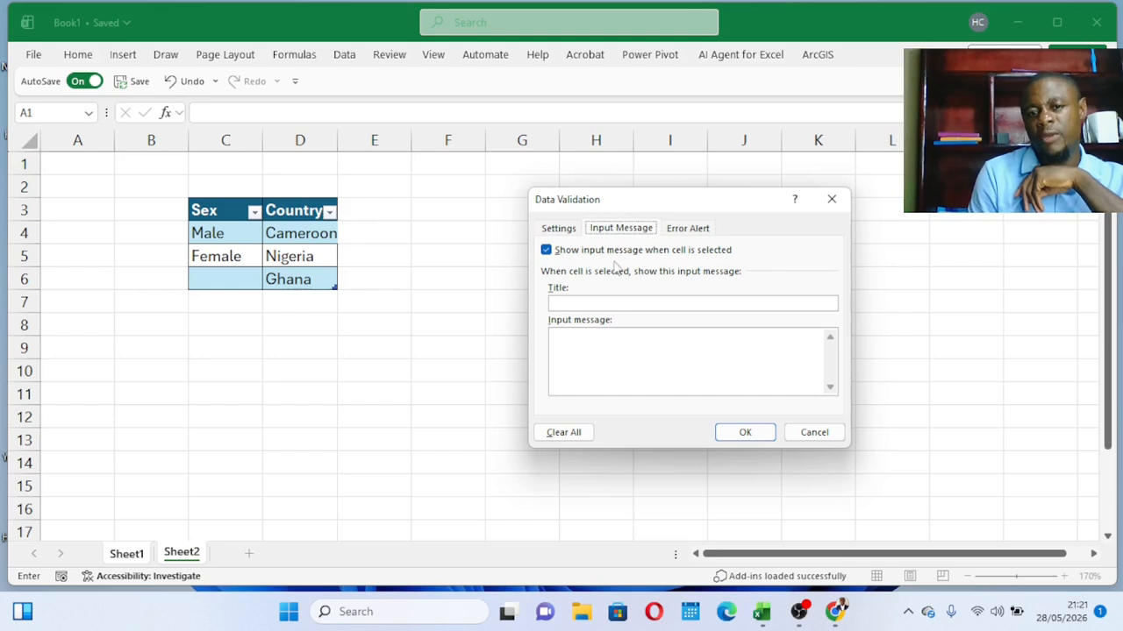
{"action": "left_click", "coordinate": [606, 302]}
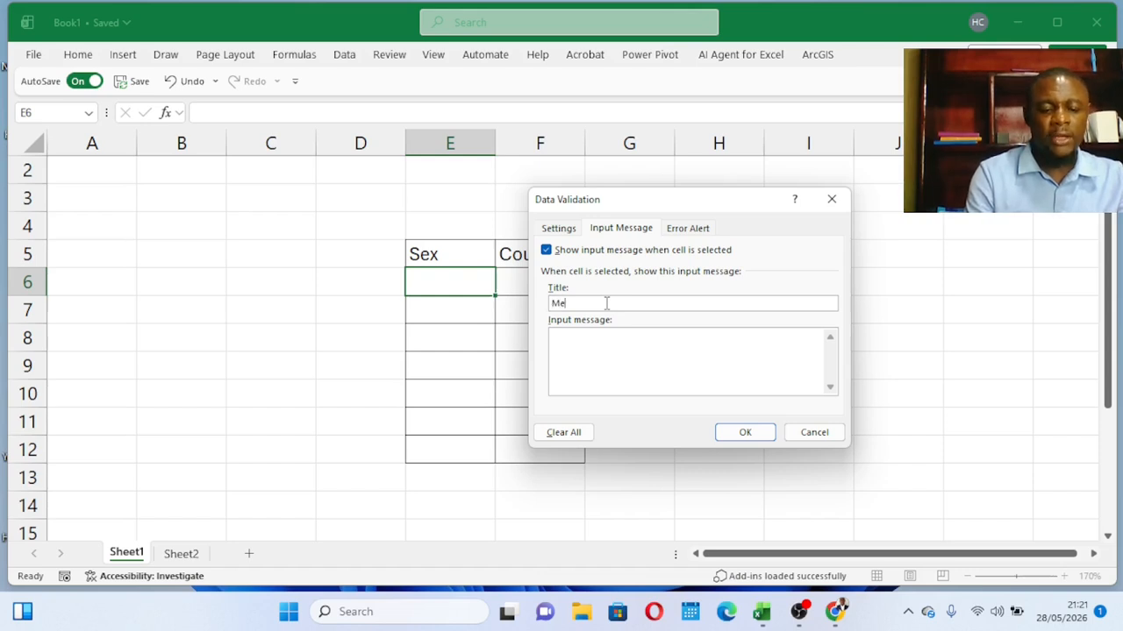
{"action": "type", "text": "Message"}
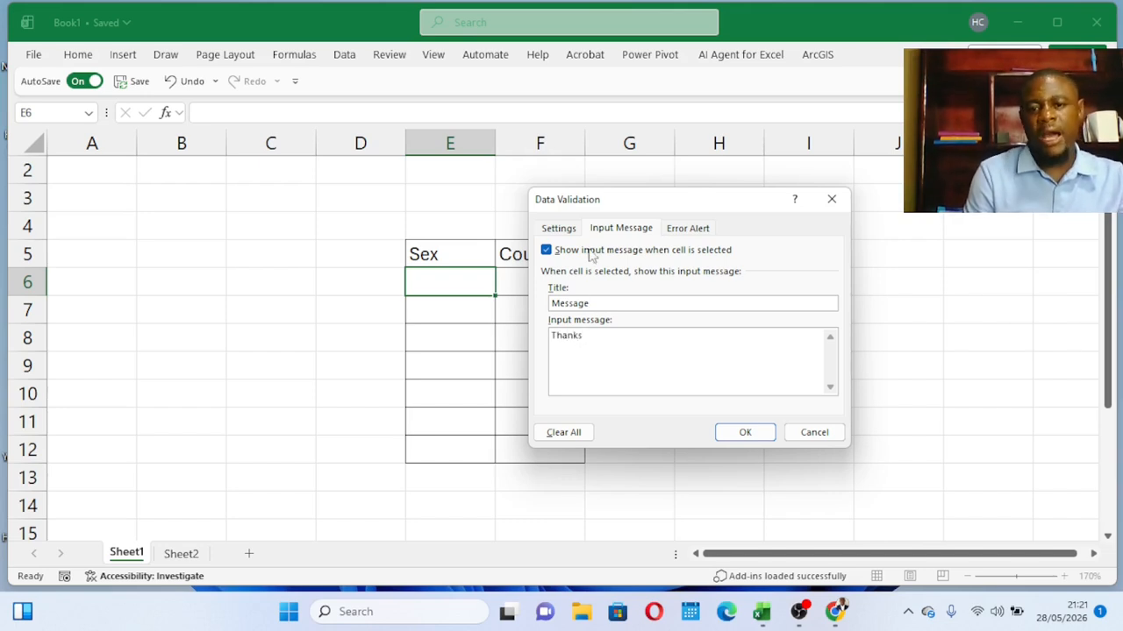
Add an error alert titled "Hello" with the error message "Opps" and apply the data validation.
{"action": "left_click", "coordinate": [688, 229]}
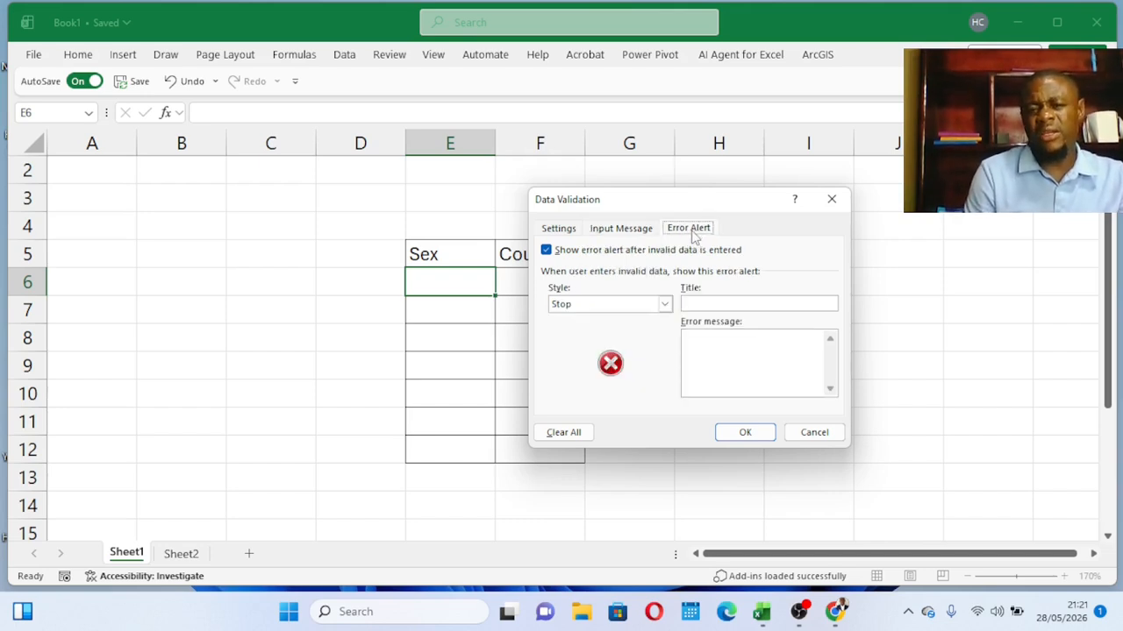
{"action": "left_click", "coordinate": [711, 303]}
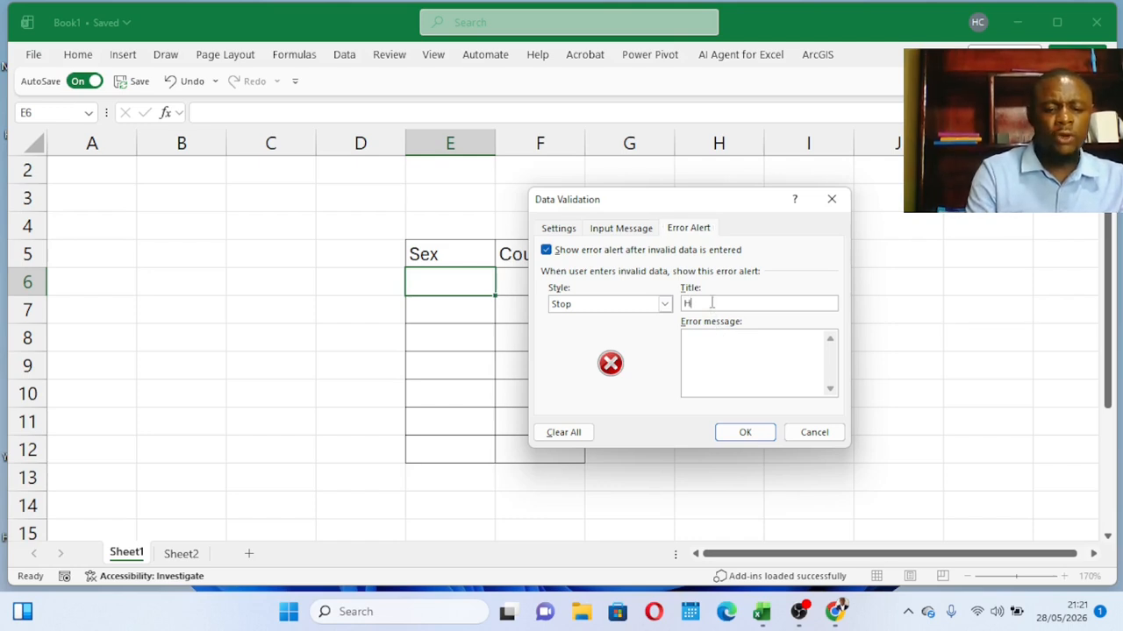
{"action": "left_click", "coordinate": [726, 345]}
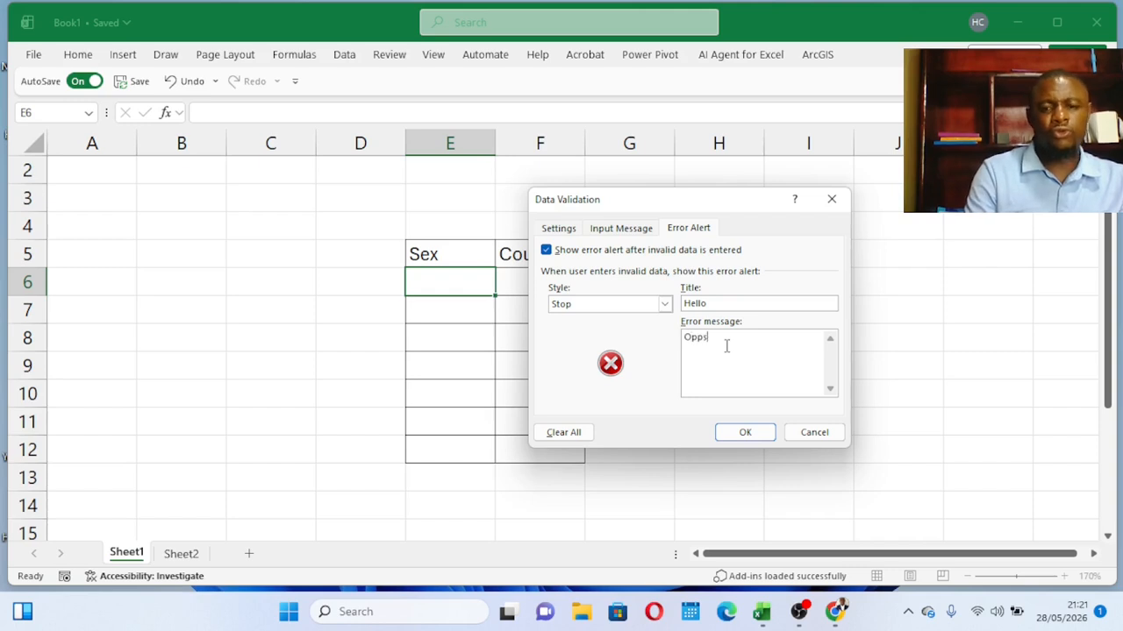
{"action": "left_click", "coordinate": [738, 433]}
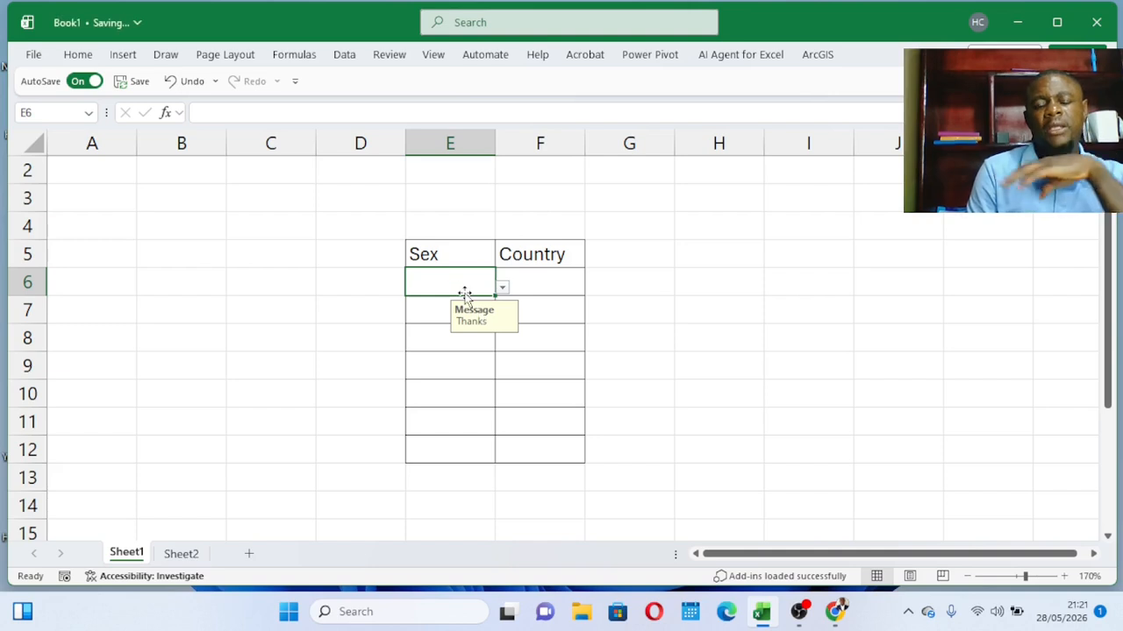
Check the options offered by the drop-down list in cell E6.
{"action": "left_click", "coordinate": [502, 288]}
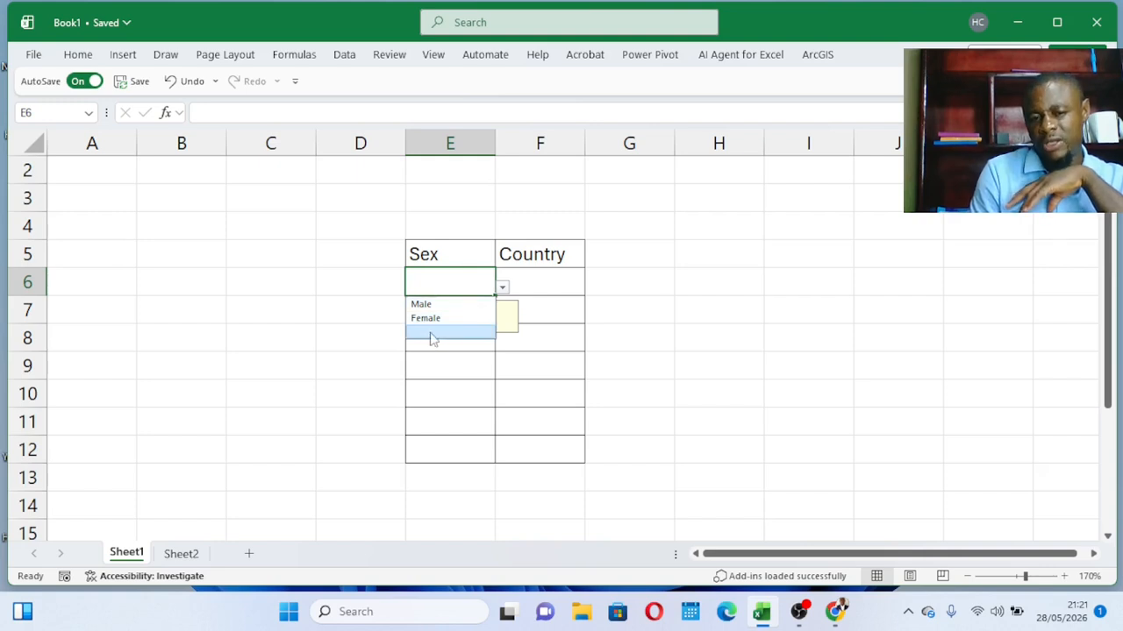
{"action": "left_click", "coordinate": [535, 301]}
{"action": "left_click", "coordinate": [456, 281]}
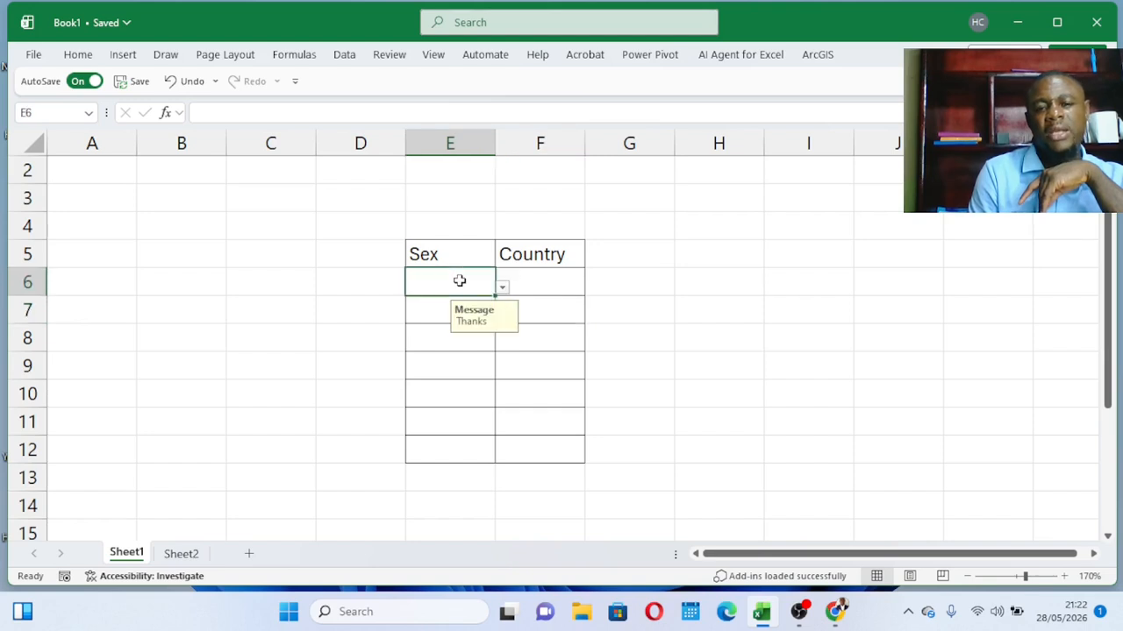
Try entering the invalid value "j" in cell E6, then clear it and recheck the list options.
{"action": "type", "text": "j"}
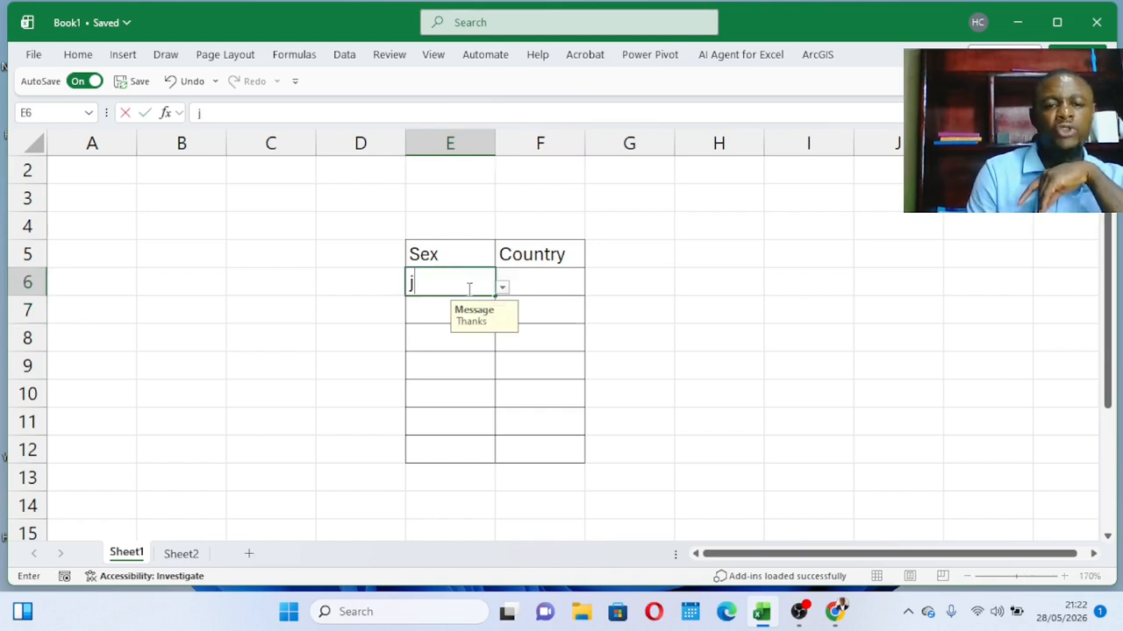
{"action": "left_click", "coordinate": [480, 374]}
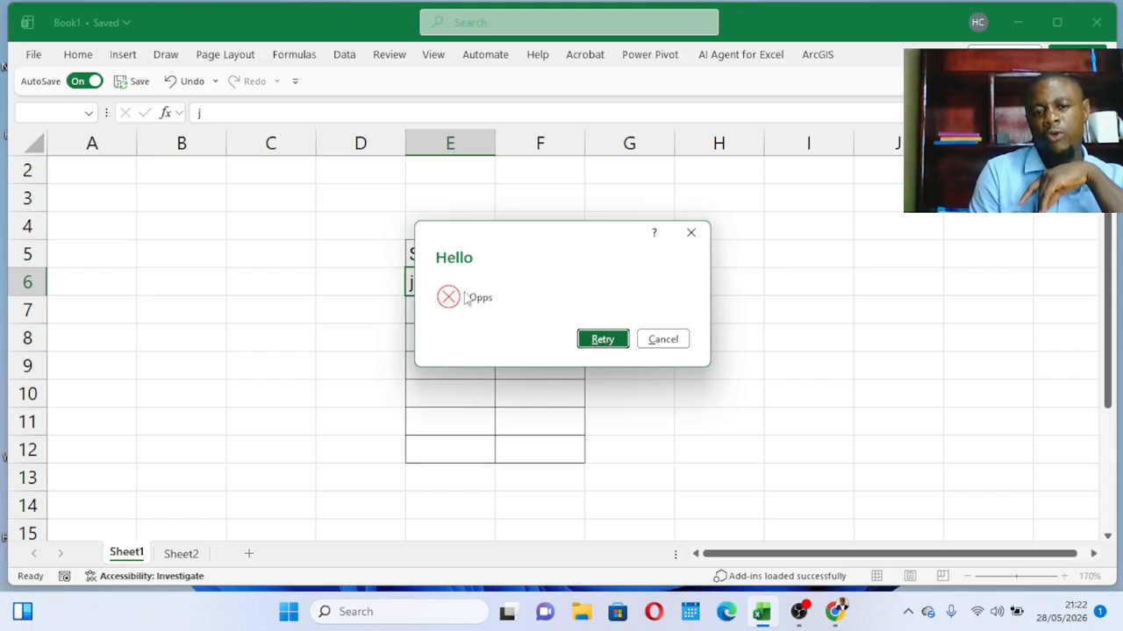
{"action": "left_click", "coordinate": [626, 342]}
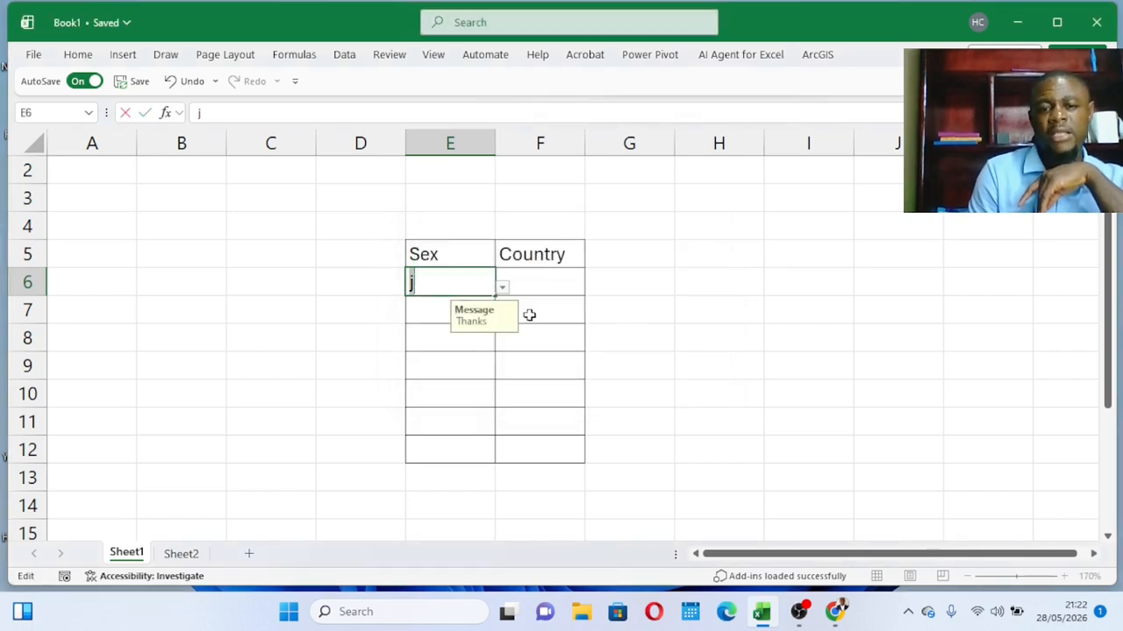
{"action": "key", "text": "BackSpace"}
{"action": "key", "text": "alt+Down"}
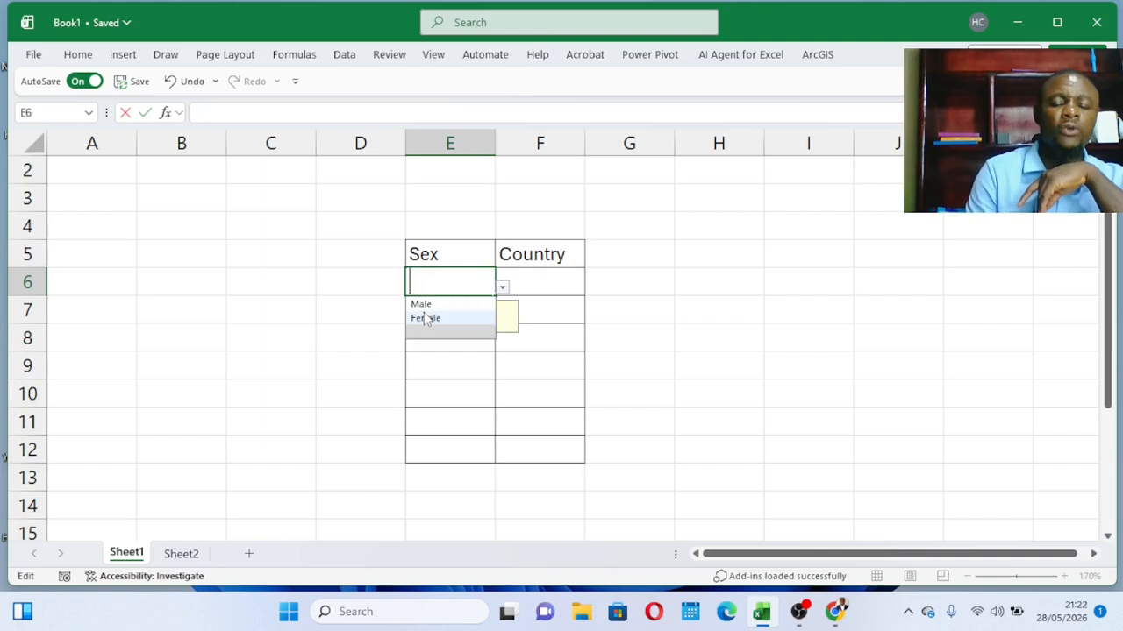
{"action": "left_click", "coordinate": [481, 373]}
{"action": "left_click", "coordinate": [462, 285]}
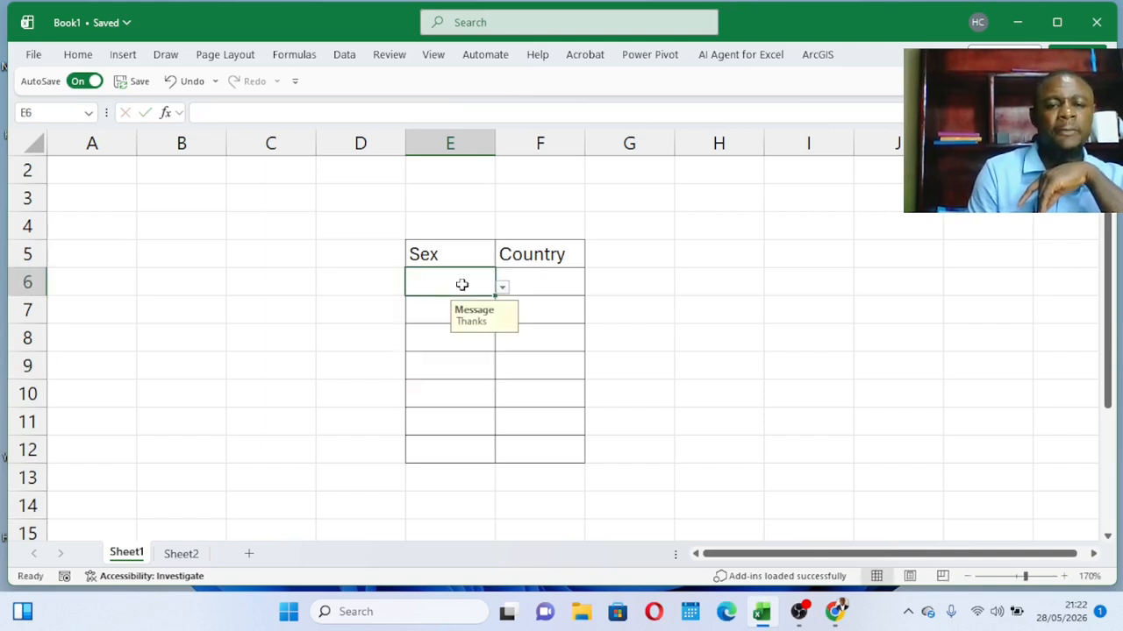
Enter "Boys" in the empty cell C6 of the Sex column on Sheet2.
{"action": "left_click", "coordinate": [185, 558]}
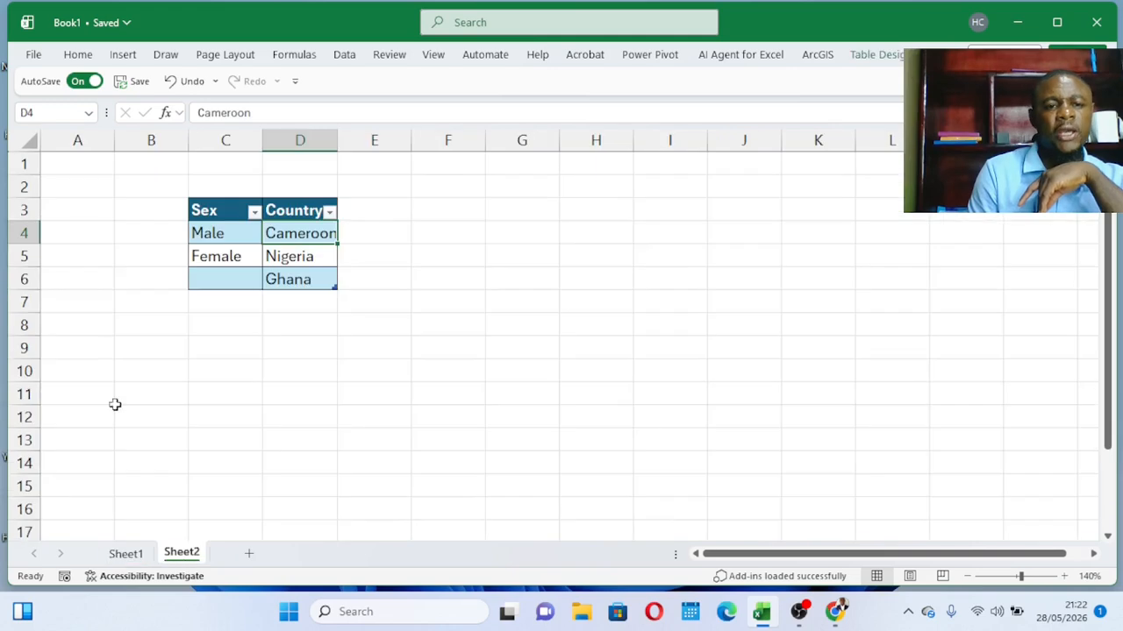
{"action": "left_click", "coordinate": [223, 284]}
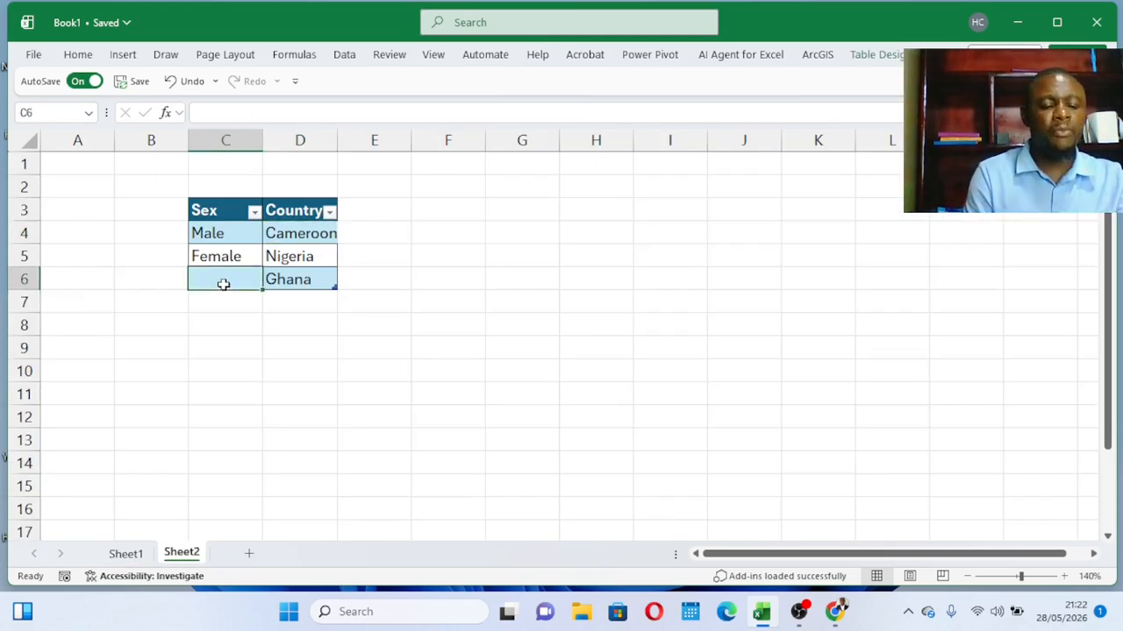
{"action": "type", "text": "Boys"}
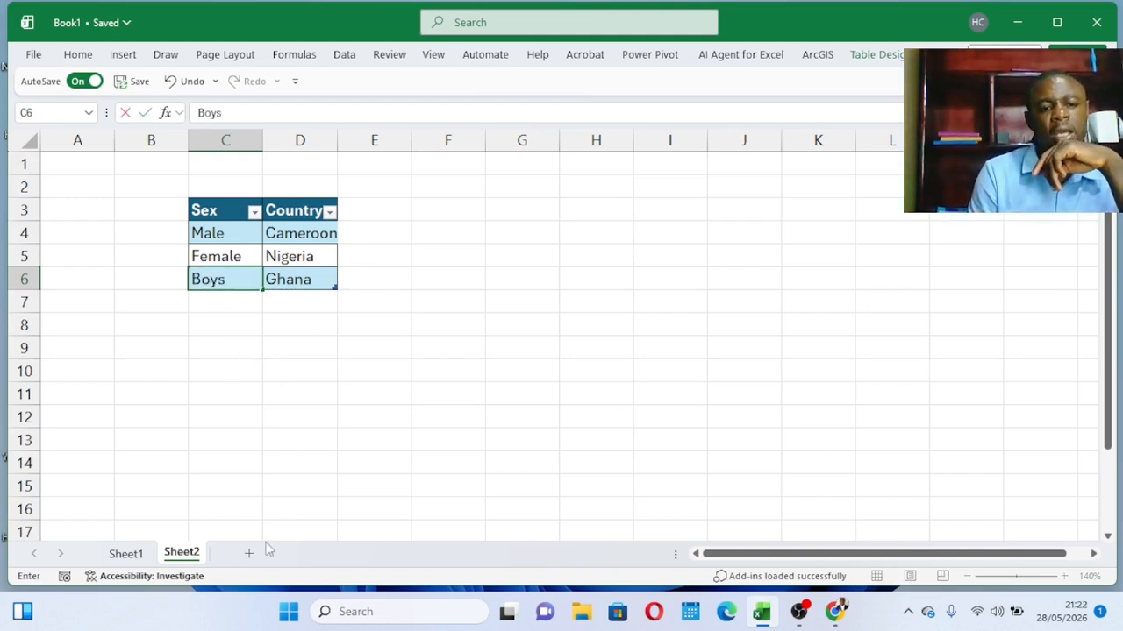
Return to Sheet1 and check the options offered by the drop-down list in cell E6.
{"action": "left_click", "coordinate": [125, 554]}
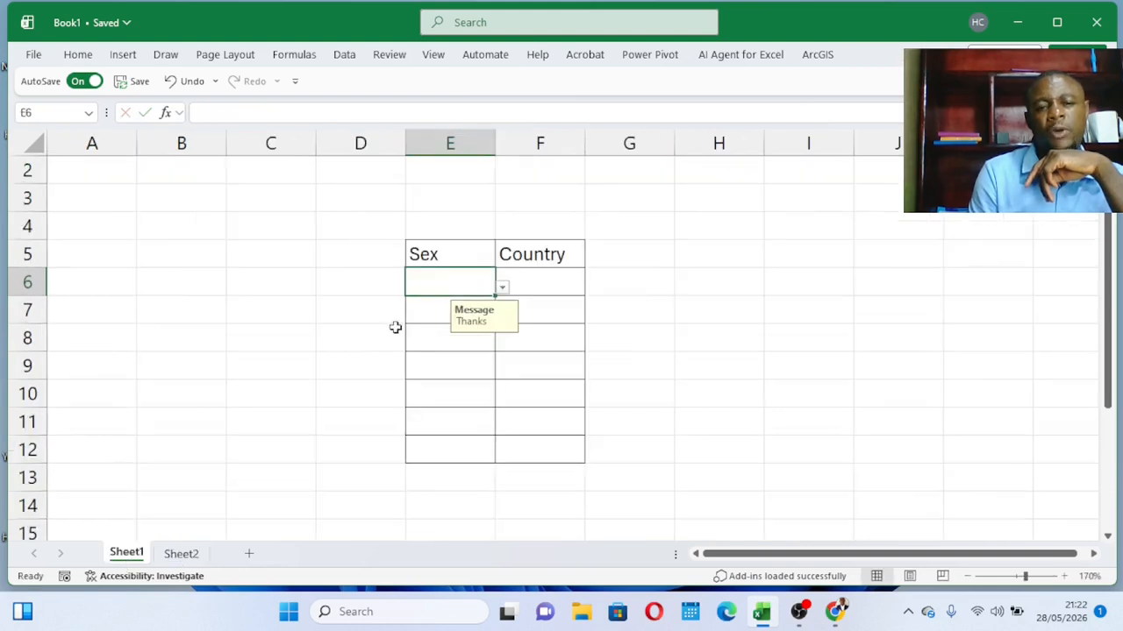
{"action": "left_click", "coordinate": [502, 288]}
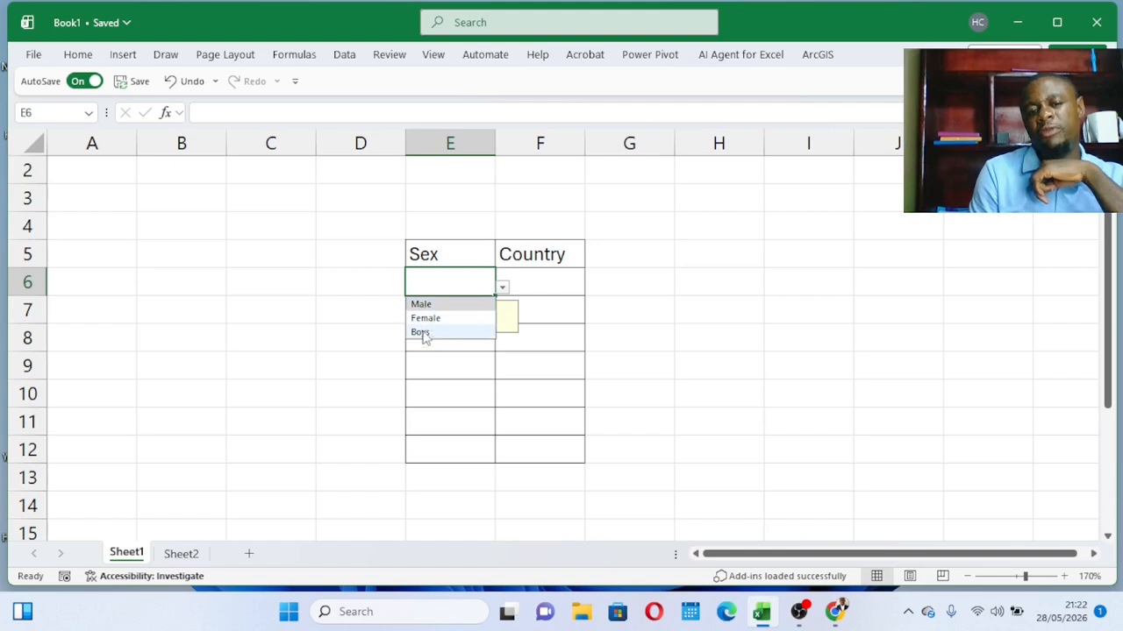
{"action": "left_click", "coordinate": [554, 293]}
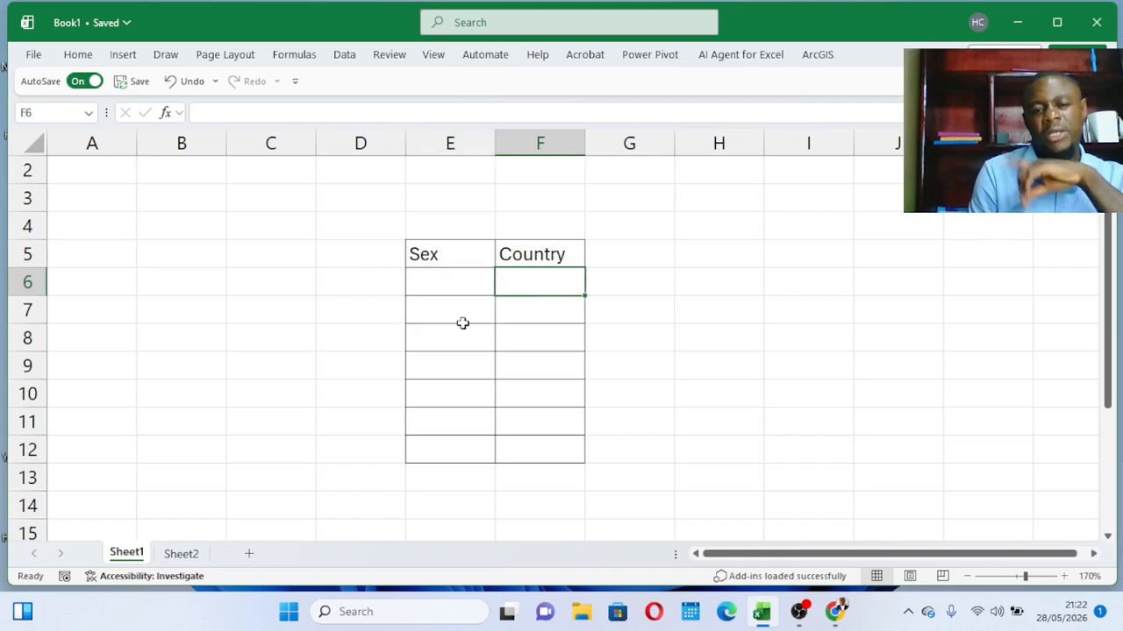
Fill the drop-down validation from E6 down to E12 and test it in E9 by choosing Female, finally setting it to Male.
{"action": "mouse_move", "coordinate": [452, 283]}
{"action": "left_mouse_down"}
{"action": "mouse_move", "coordinate": [497, 293]}
{"action": "mouse_move", "coordinate": [476, 374]}
{"action": "mouse_move", "coordinate": [483, 460]}
{"action": "left_mouse_up"}
{"action": "left_click", "coordinate": [454, 374]}
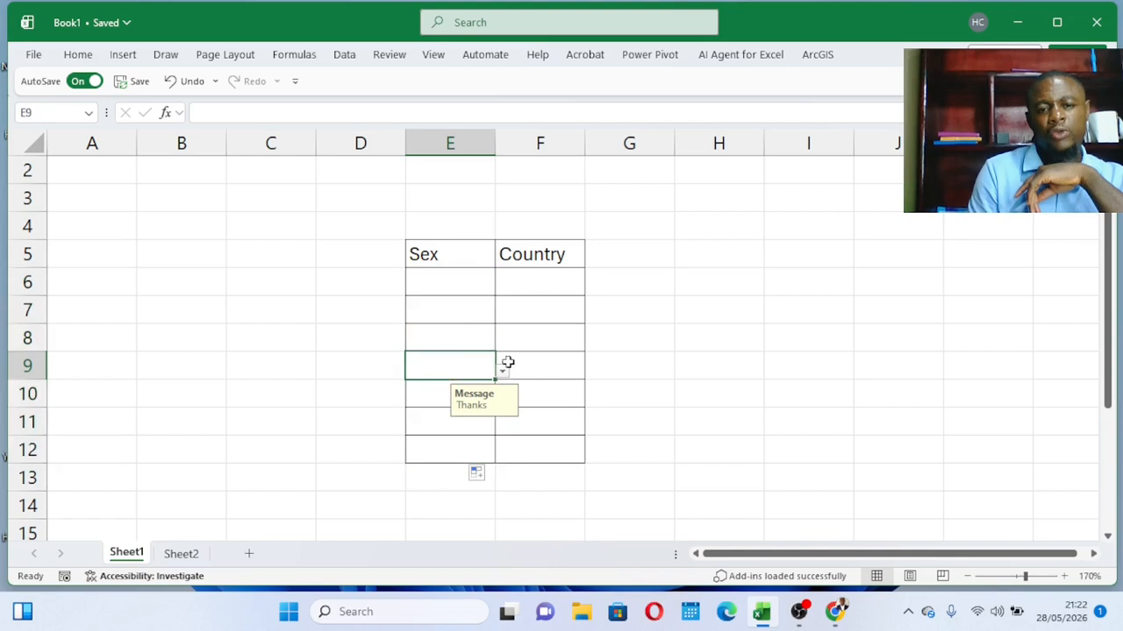
{"action": "left_click", "coordinate": [503, 372]}
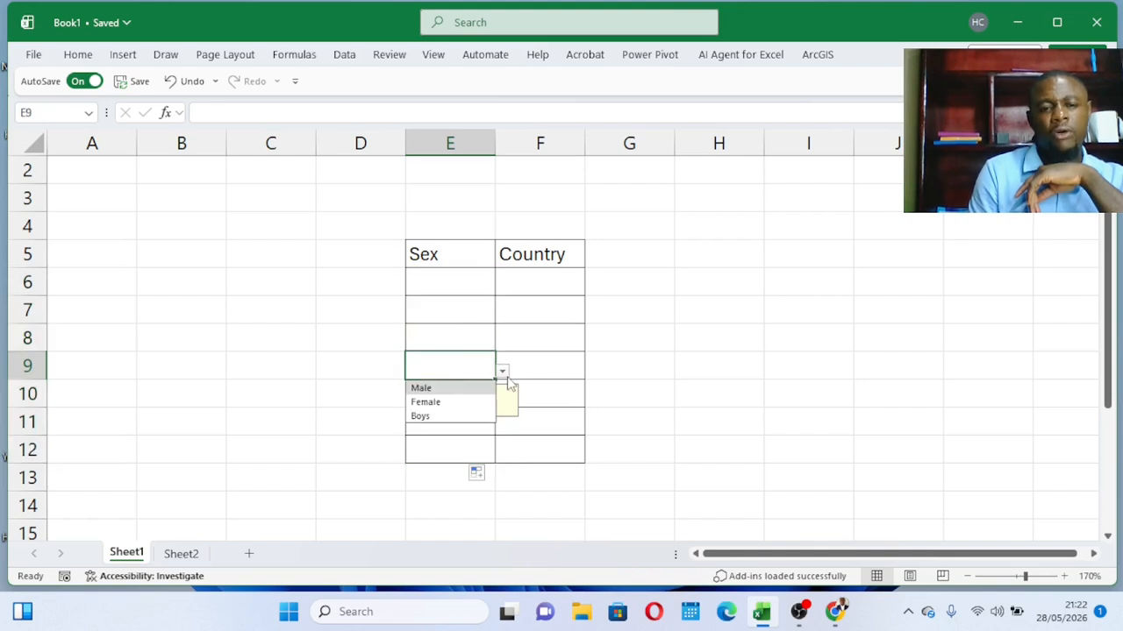
{"action": "left_click", "coordinate": [450, 403]}
{"action": "left_click", "coordinate": [502, 372]}
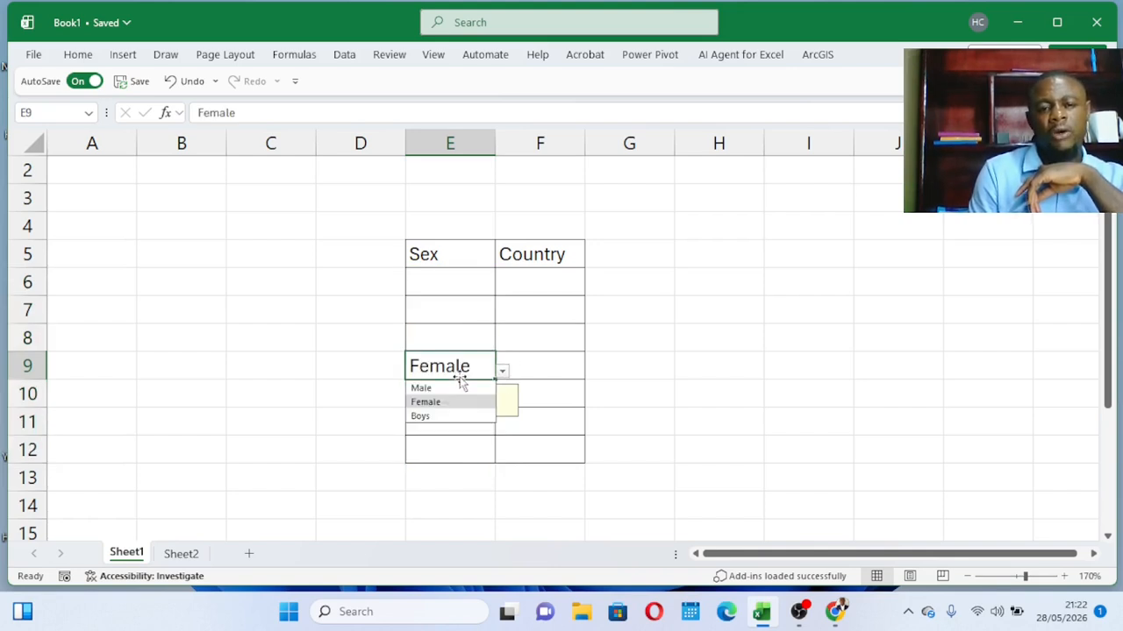
{"action": "left_click", "coordinate": [419, 386]}
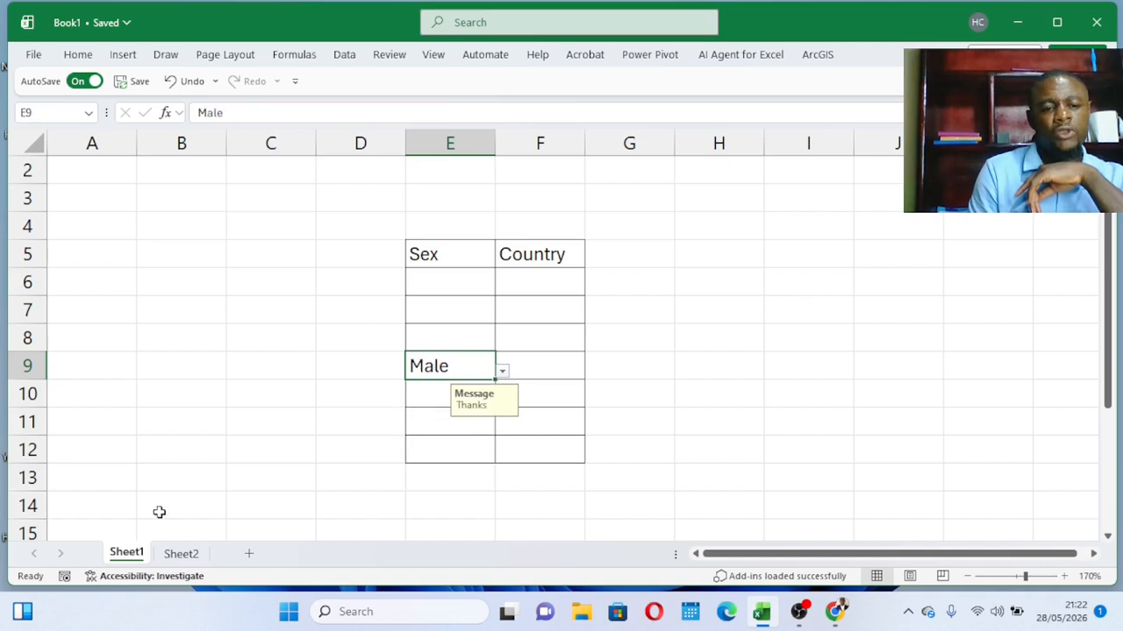
{"action": "left_click", "coordinate": [181, 553]}
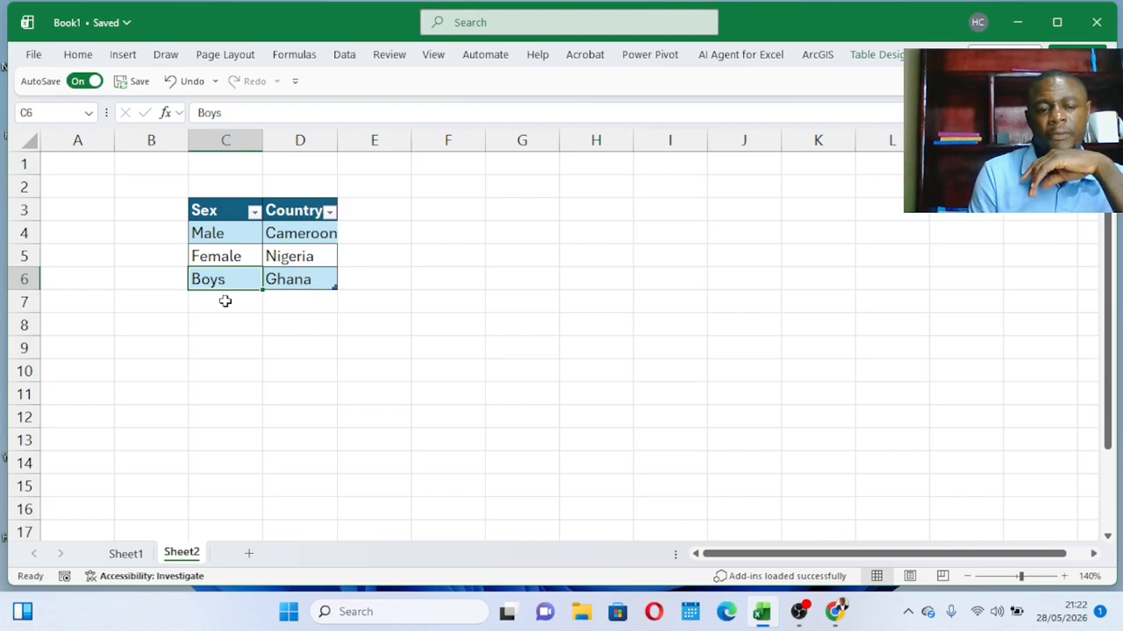
{"action": "left_click", "coordinate": [125, 553]}
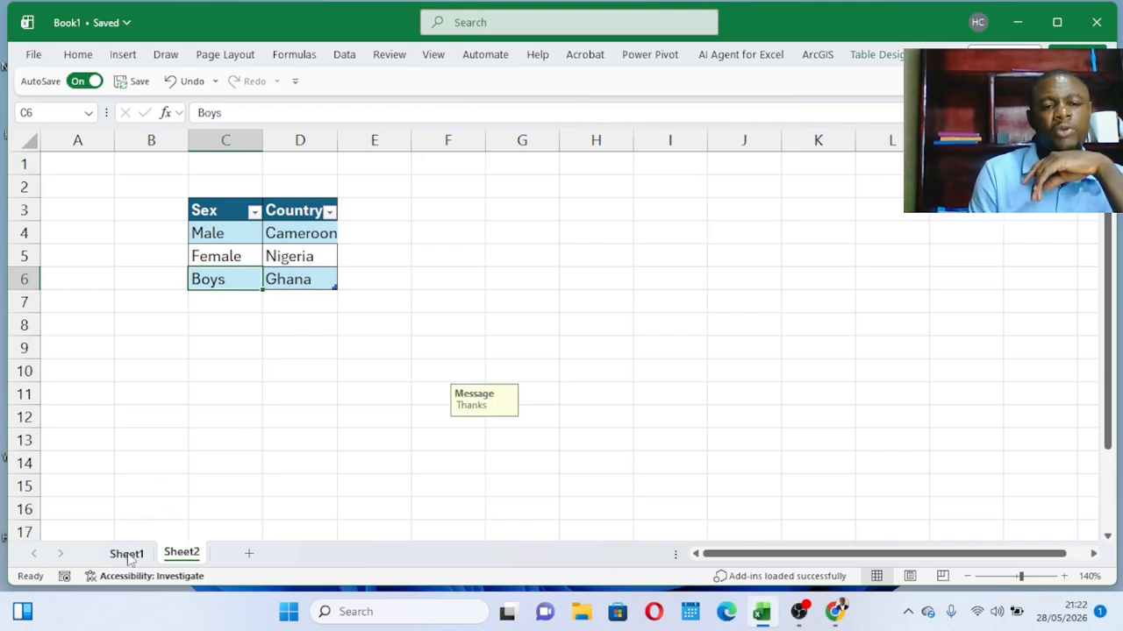
{"action": "left_click", "coordinate": [459, 290]}
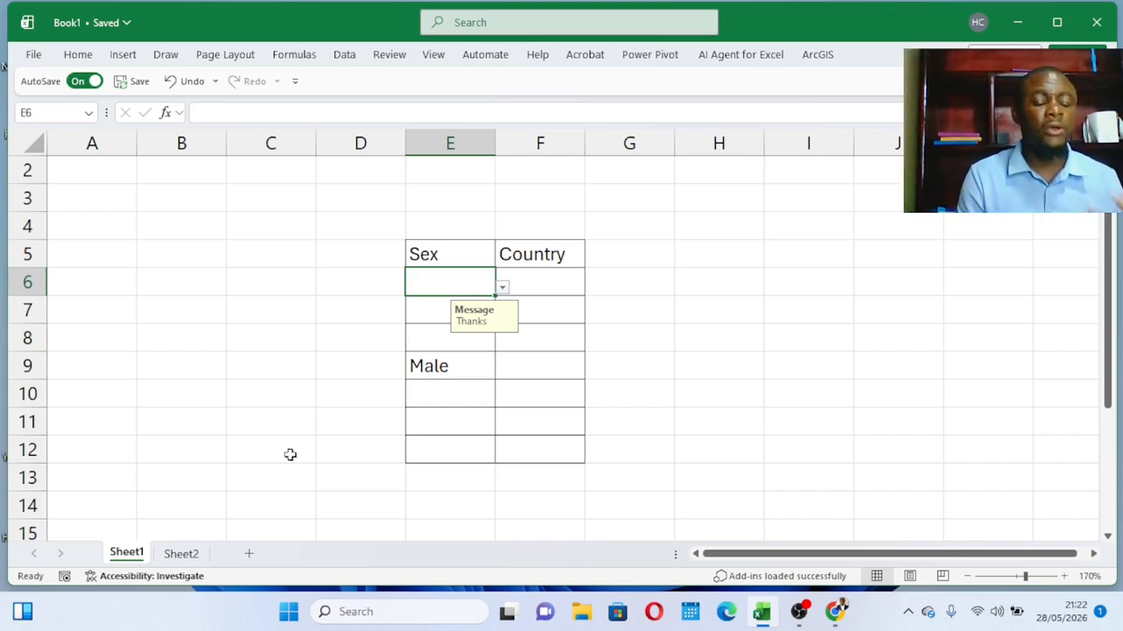
{"action": "left_click", "coordinate": [181, 554]}
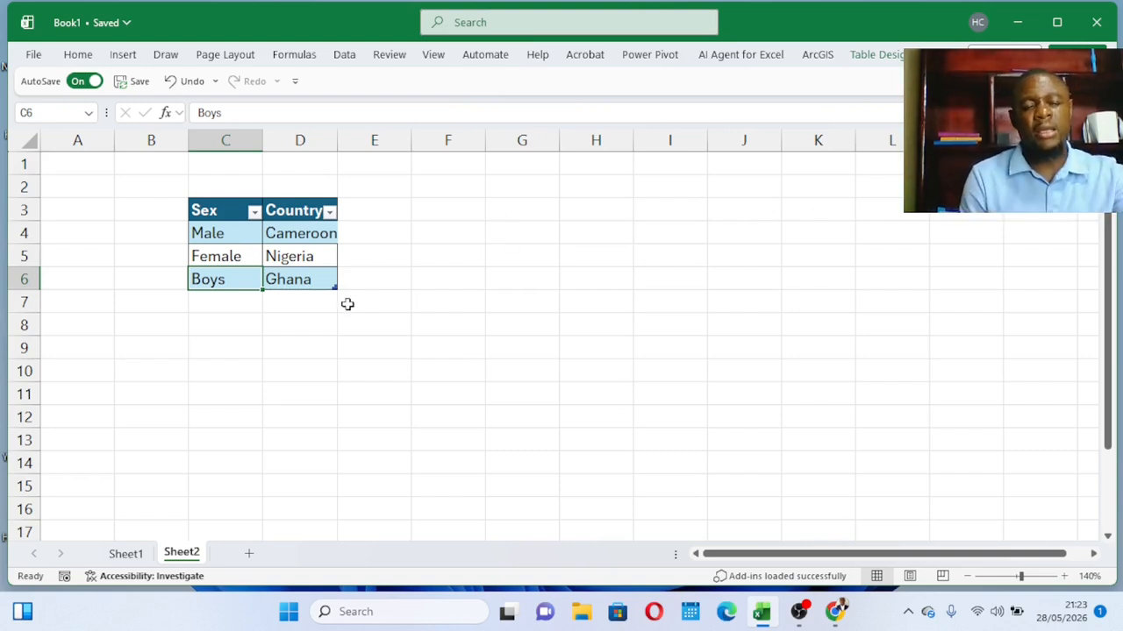
{"action": "left_click", "coordinate": [127, 554]}
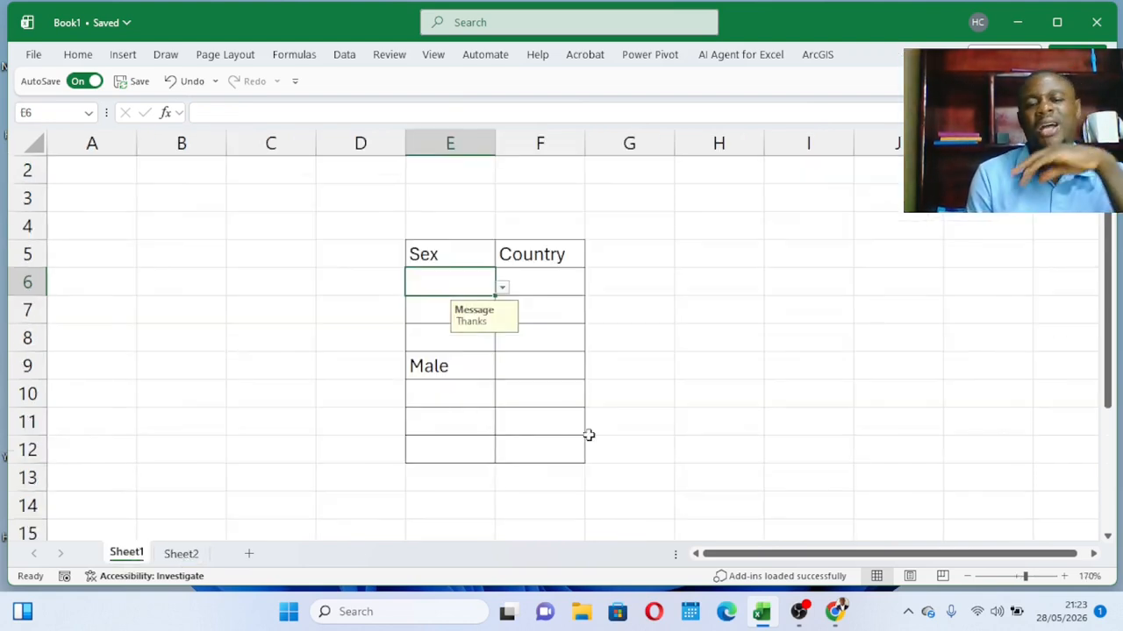